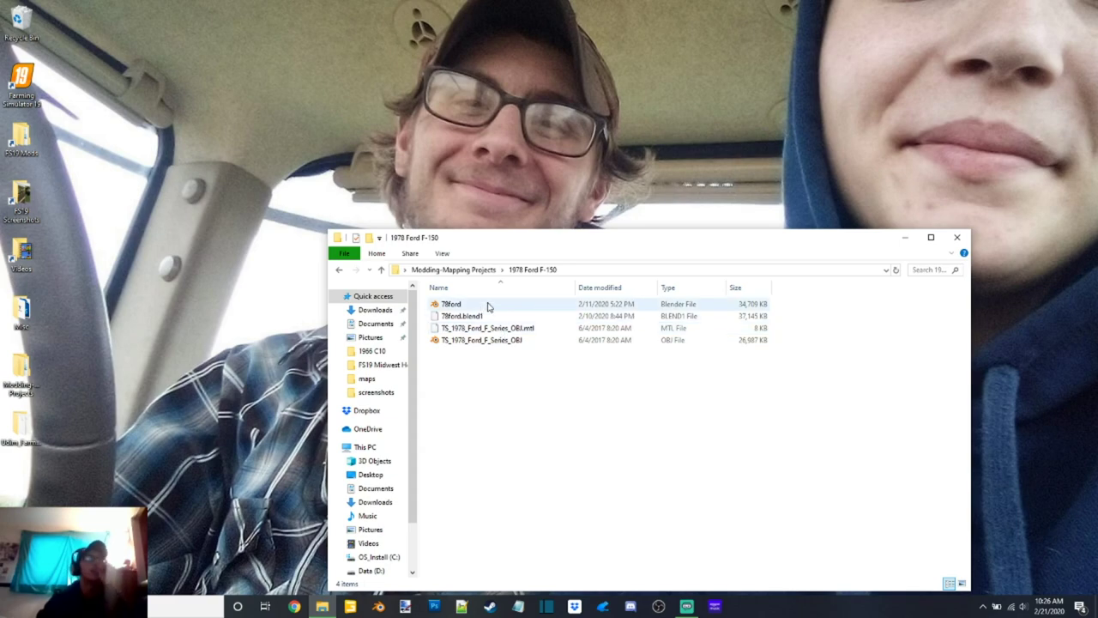
Step: Open the 78ford Blender file from the 1978 Ford F-150 folder, widen the 3D viewport and deselect the wheel
double_click(486, 303)
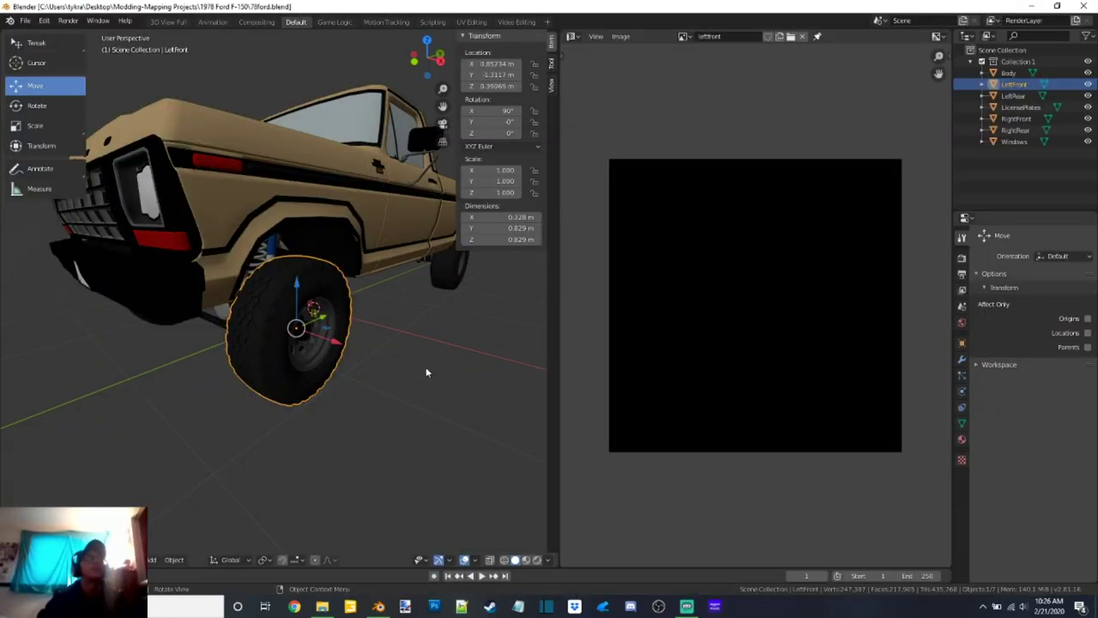
left_click_drag(566, 318, 927, 322)
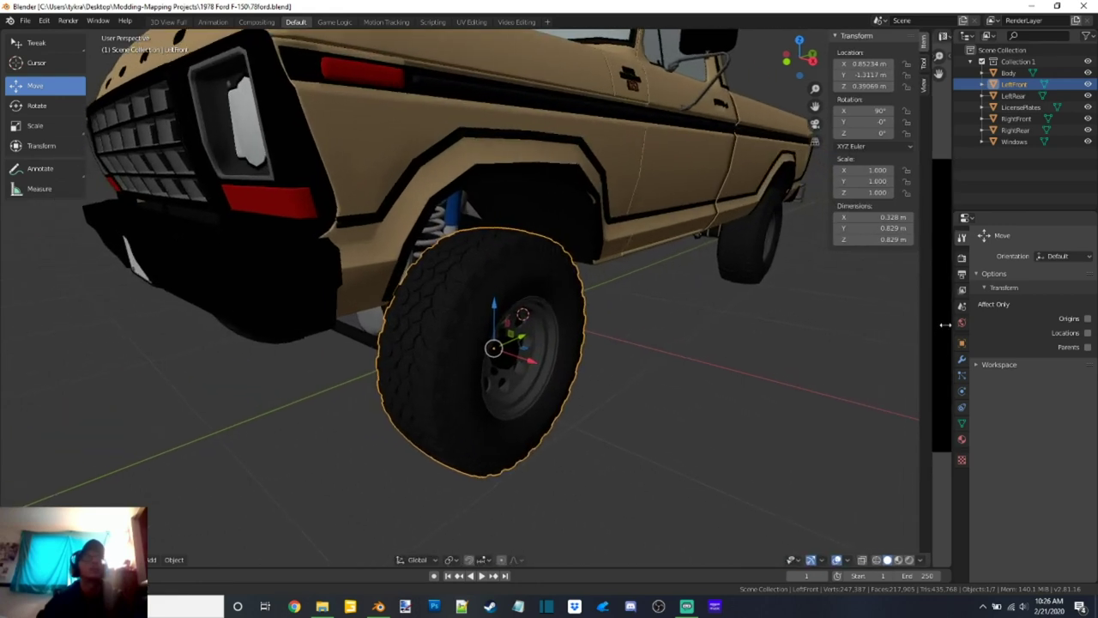
left_click(655, 349)
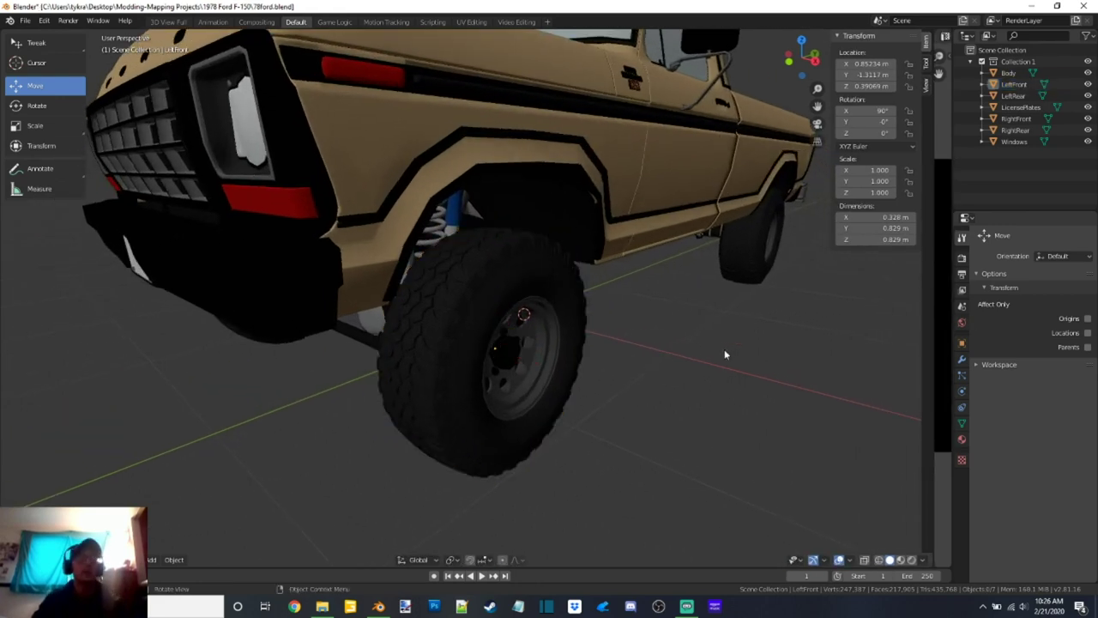
Step: Try raising the truck body above its wheels with the Move tool and undo the move
scroll(725, 354, "down", 5)
middle_click_drag(712, 318, 564, 293)
left_click(562, 290)
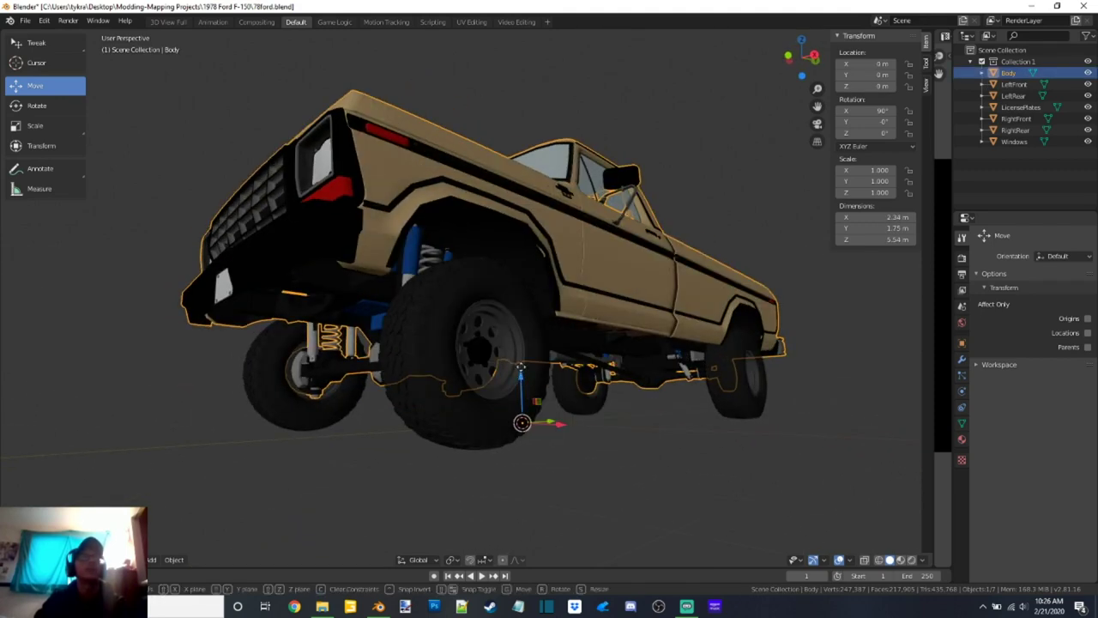
left_click_drag(521, 378, 523, 245)
key("ctrl+z")
Step: Examine the truck from the side, rear and front, checking its wheels, windows and body as separate objects
middle_click_drag(664, 259, 730, 437)
left_click(729, 437)
scroll(617, 381, "up", 3)
middle_click_drag(617, 381, 698, 439)
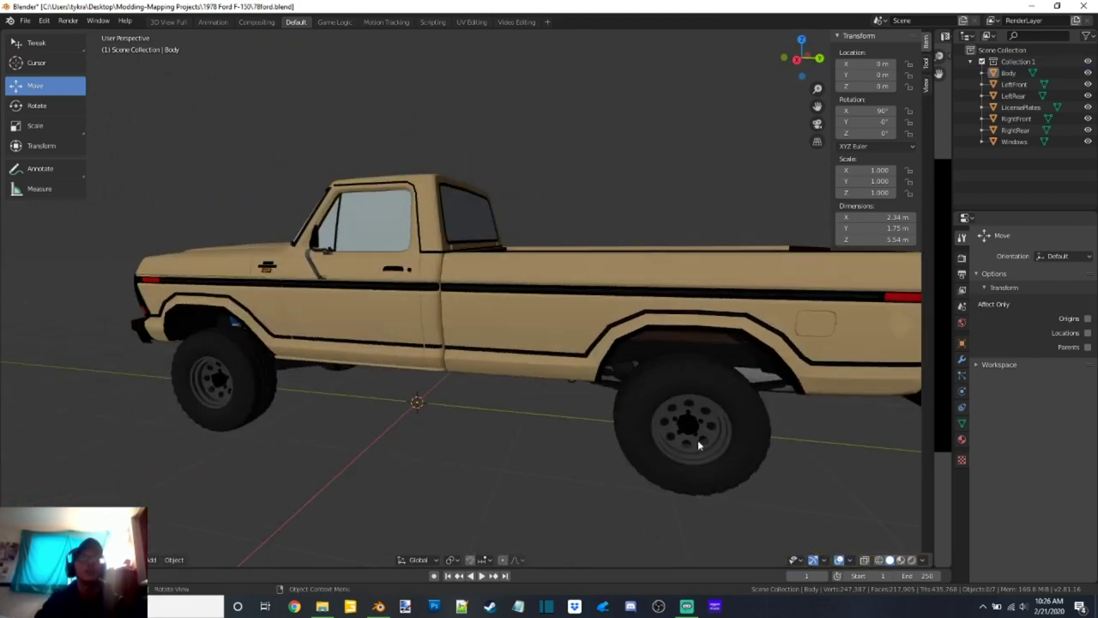
left_click(698, 439)
left_click(208, 376)
left_click(515, 351)
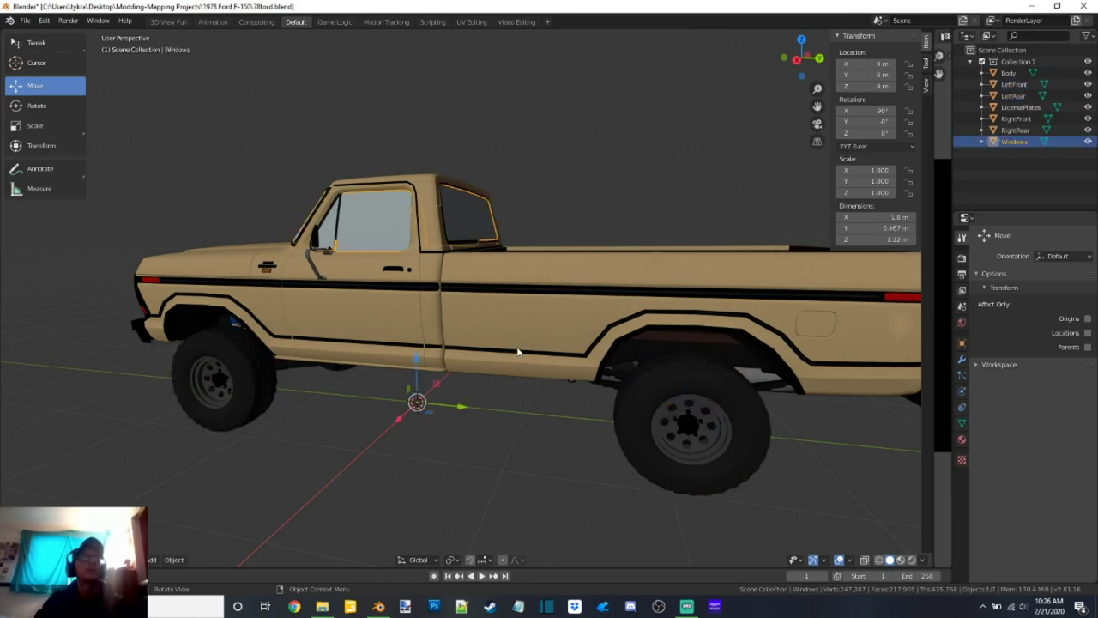
middle_click_drag(515, 350, 598, 351)
left_click(291, 318)
middle_click_drag(292, 318, 583, 381)
left_click(666, 431)
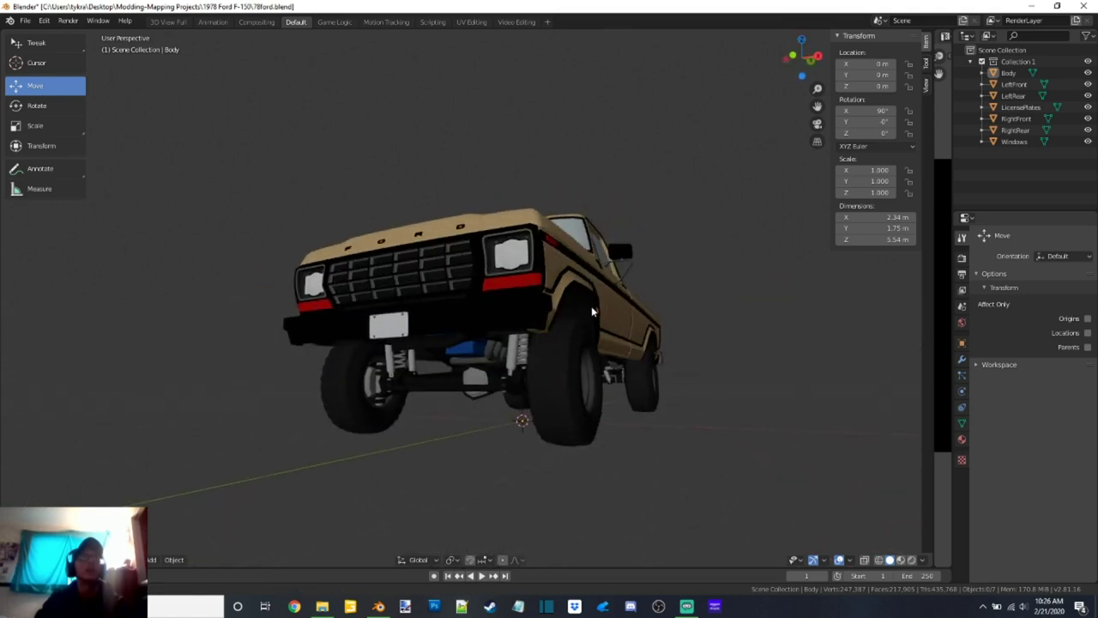
Step: Inspect the materials assigned to the left front wheel and deselect the wheel
left_click(582, 408)
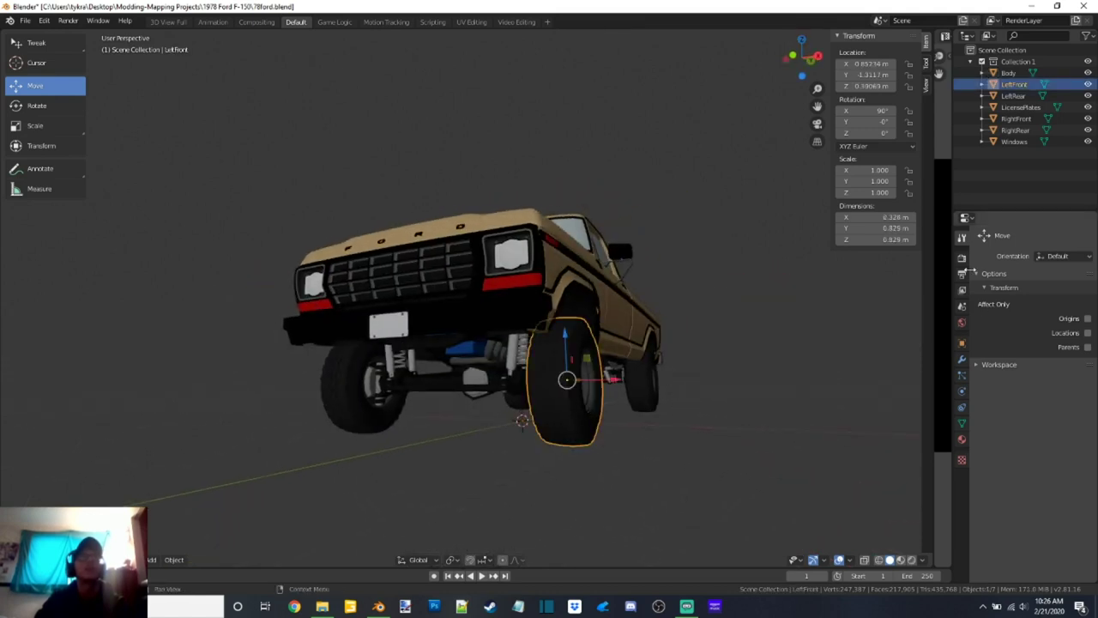
left_click(962, 440)
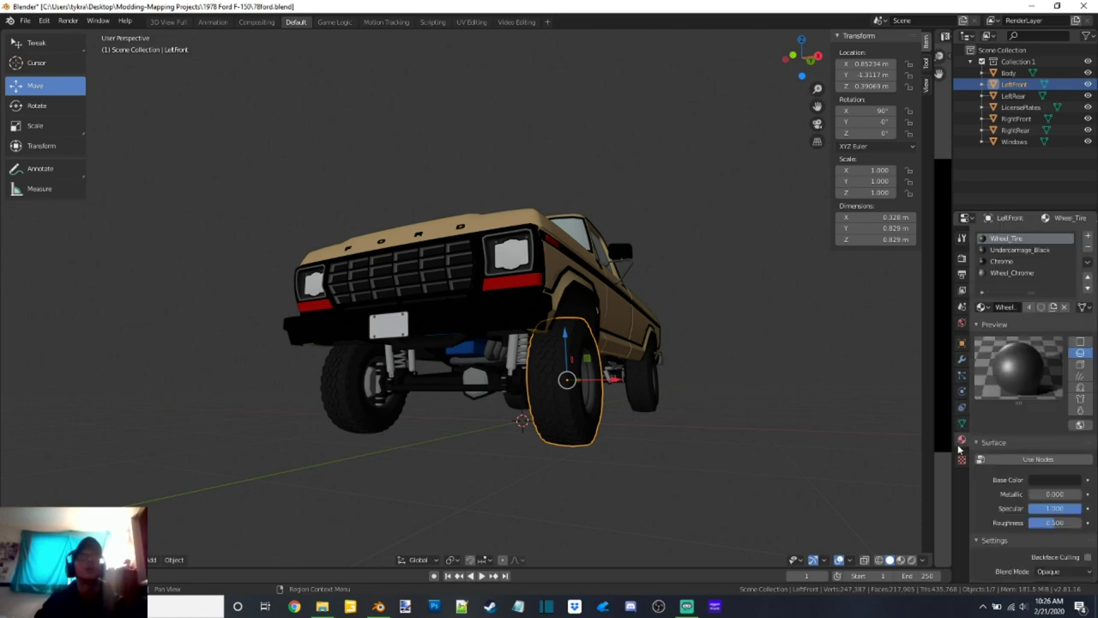
middle_click_drag(782, 327, 995, 266)
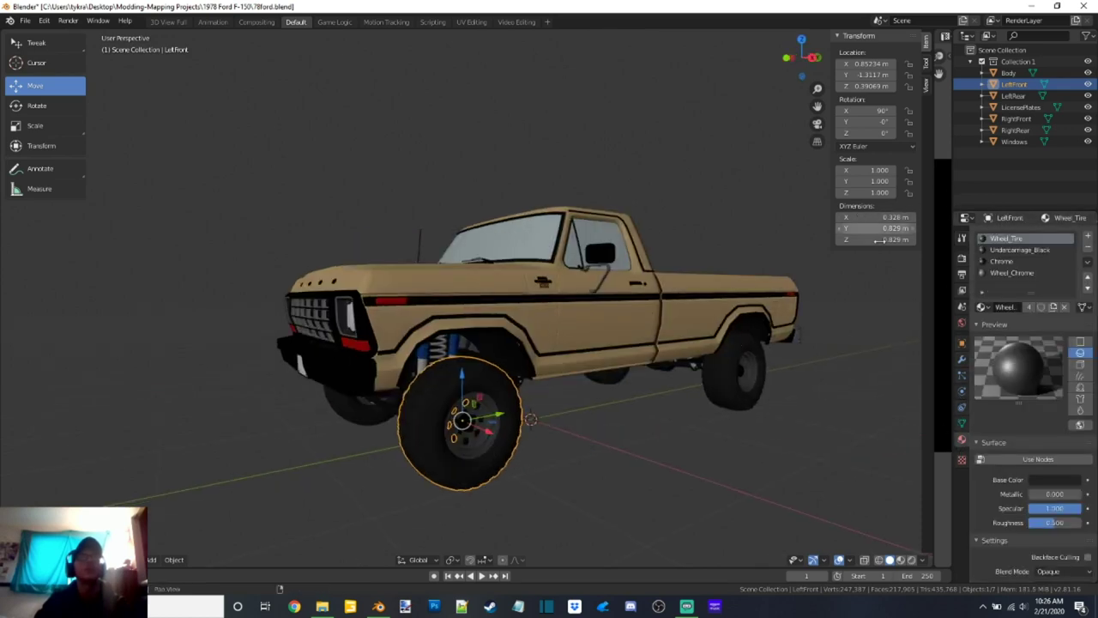
left_click(962, 239)
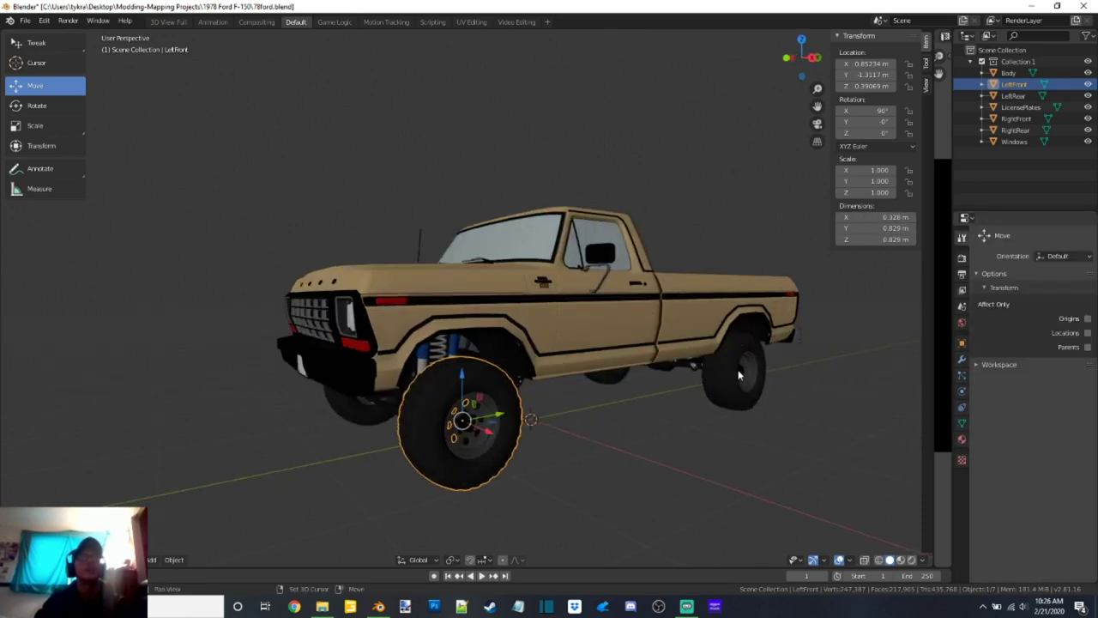
middle_click_drag(729, 378, 738, 472)
left_click(738, 472)
middle_click_drag(798, 368, 859, 326)
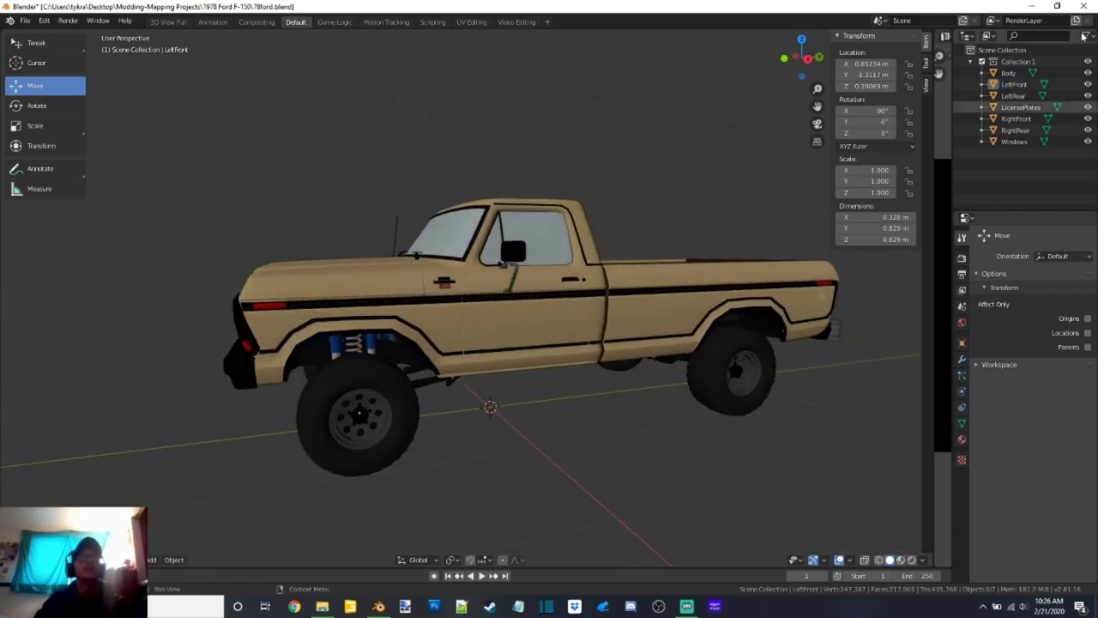
Step: Close the truck file without saving and return to the Modding-Mapping Projects folder
left_click(1083, 6)
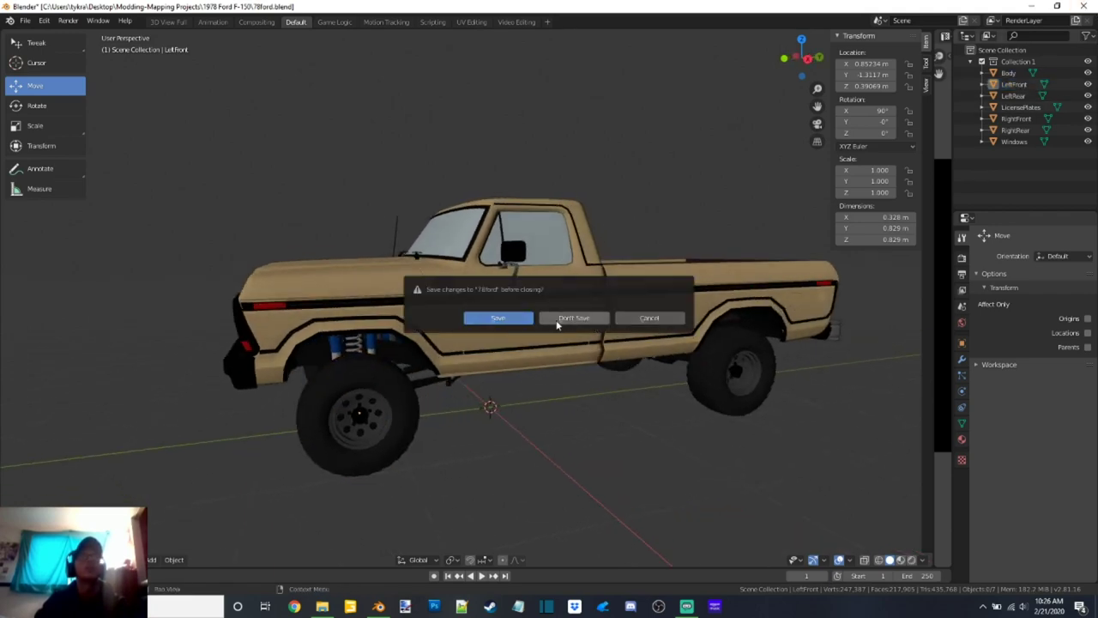
left_click(562, 319)
left_click(340, 271)
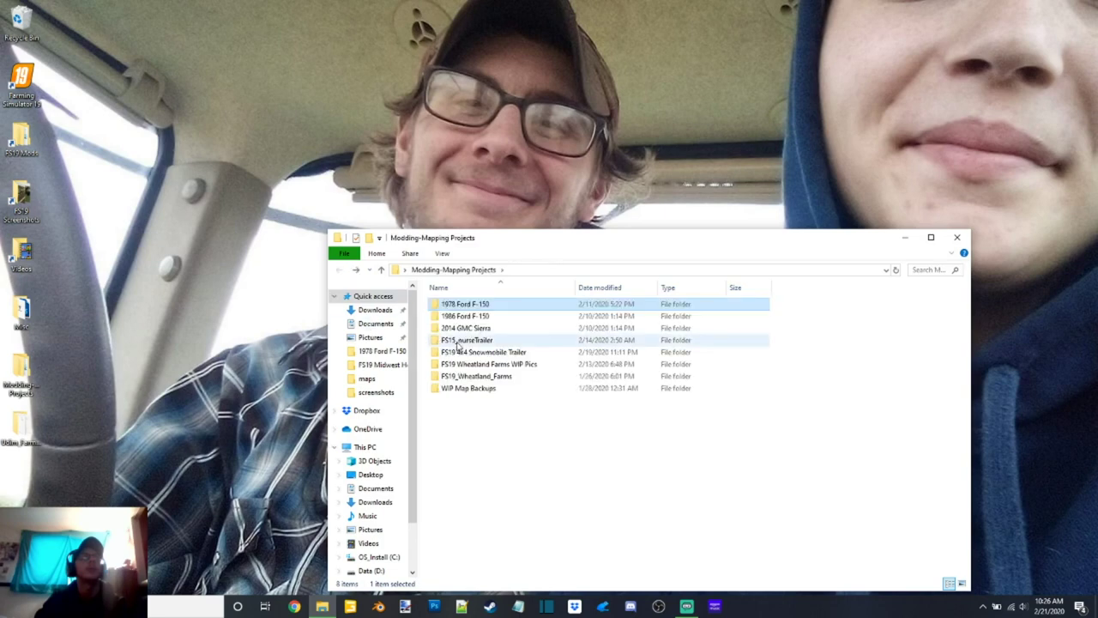
Step: Open the US_Trailer_4 i3D file from the FS15_nurseTrailer folder in GIANTS Editor and dismiss the welcome window
double_click(486, 340)
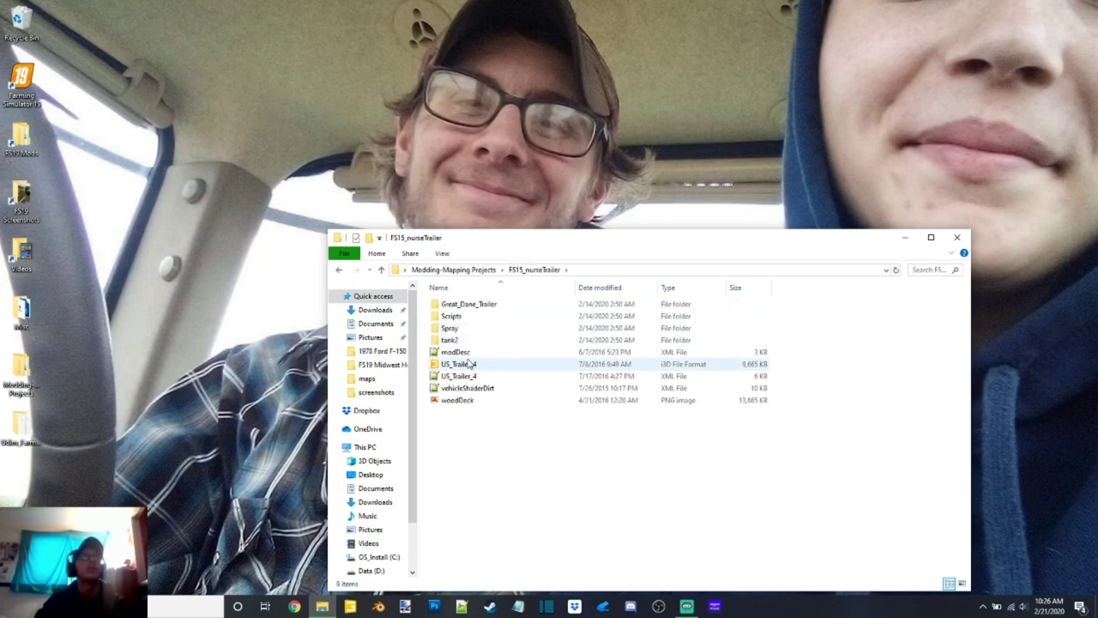
right_click(472, 369)
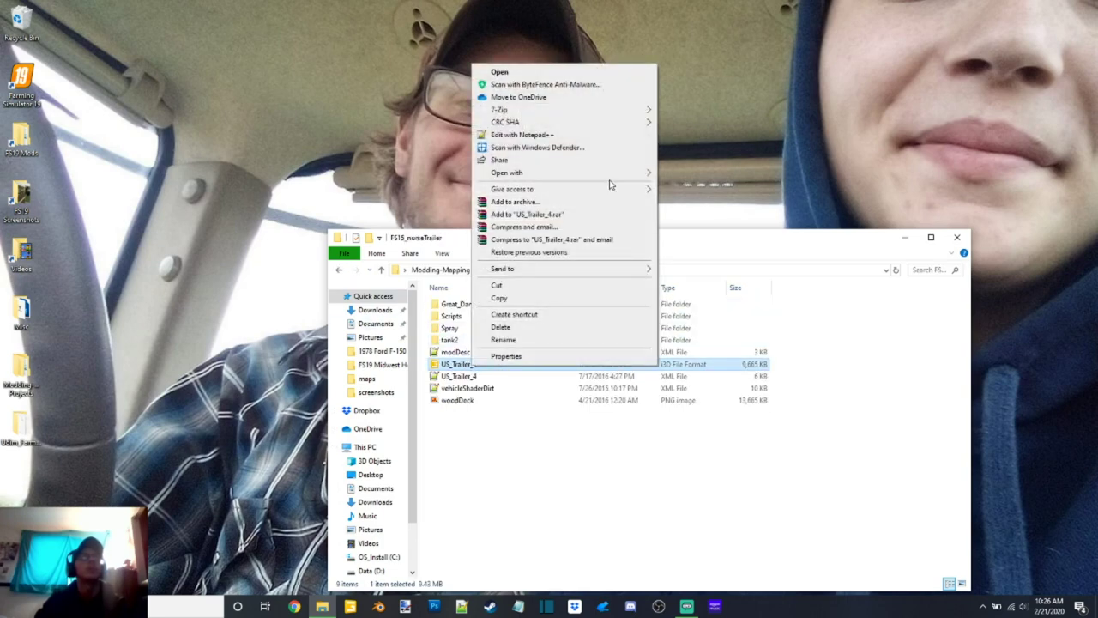
mouse_move(611, 178)
left_click(673, 178)
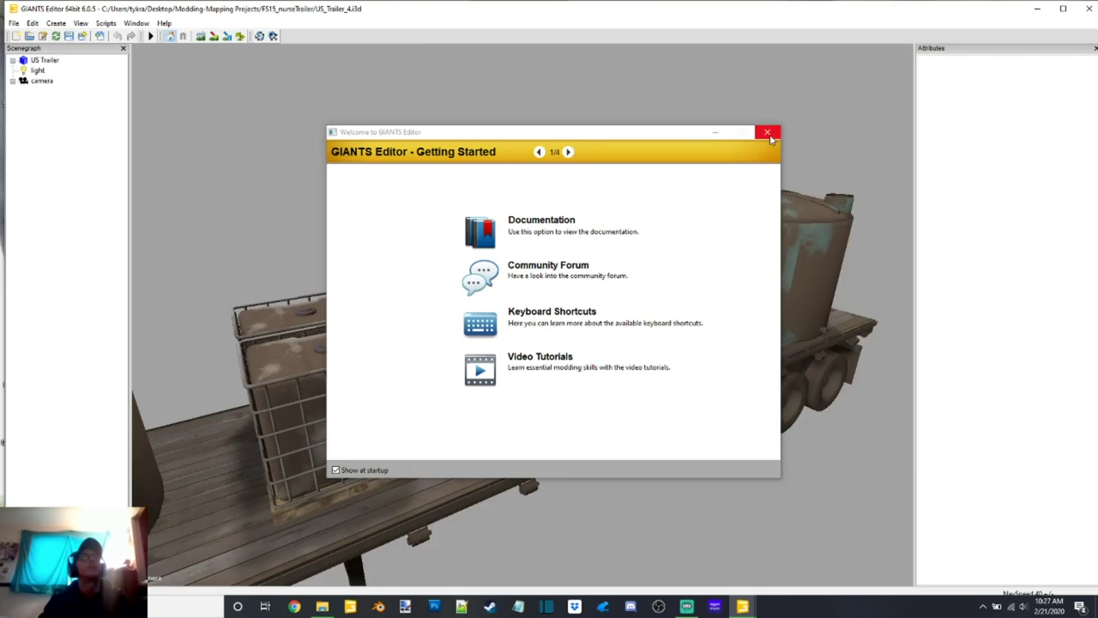
left_click(768, 134)
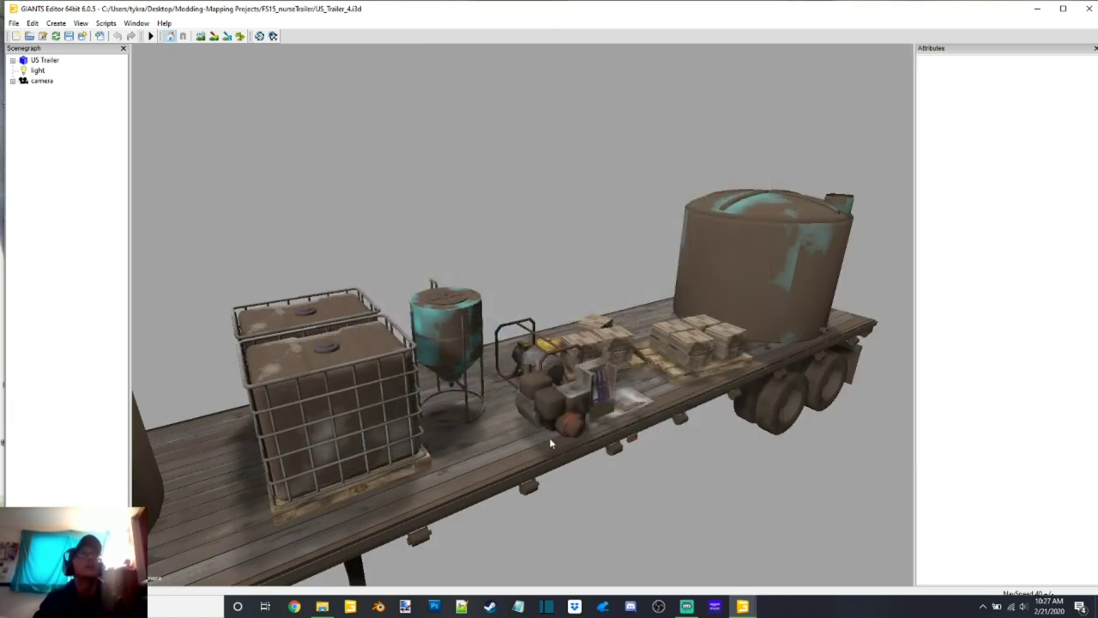
Step: Maximize the GIANTS Editor window and view the nurse trailer from front to rear
middle_click_drag(662, 421, 707, 359)
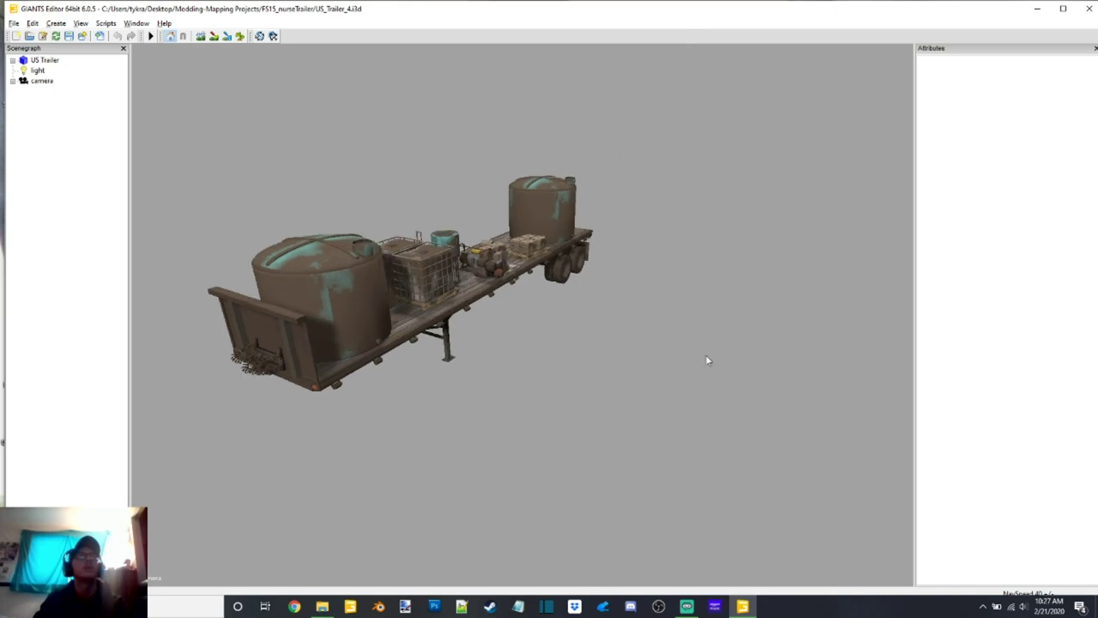
left_click(1064, 9)
scroll(583, 352, "up", 5)
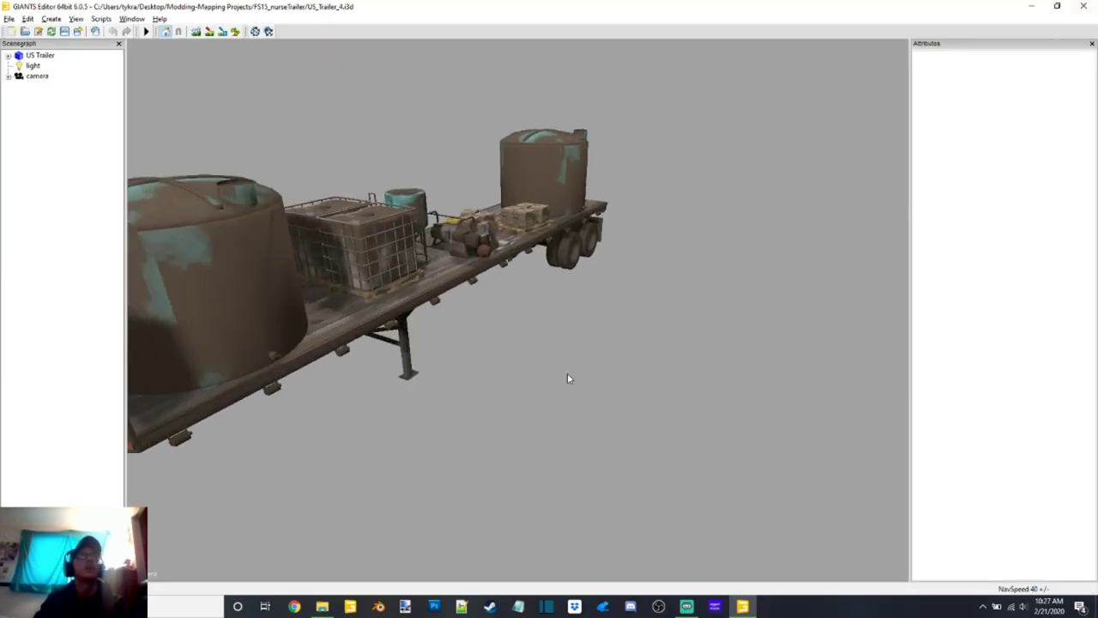
middle_click_drag(690, 370, 675, 304)
left_click(676, 304)
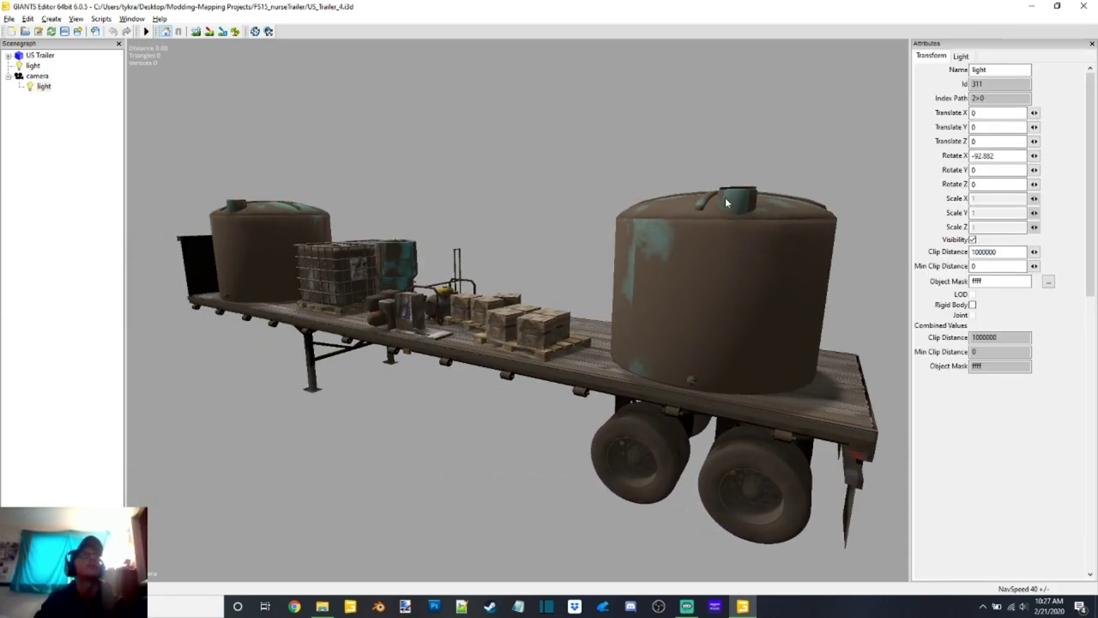
Step: Expand the US Trailer node, highlight its Circle object, clear the selection and view the tanks from the side
left_click(46, 57)
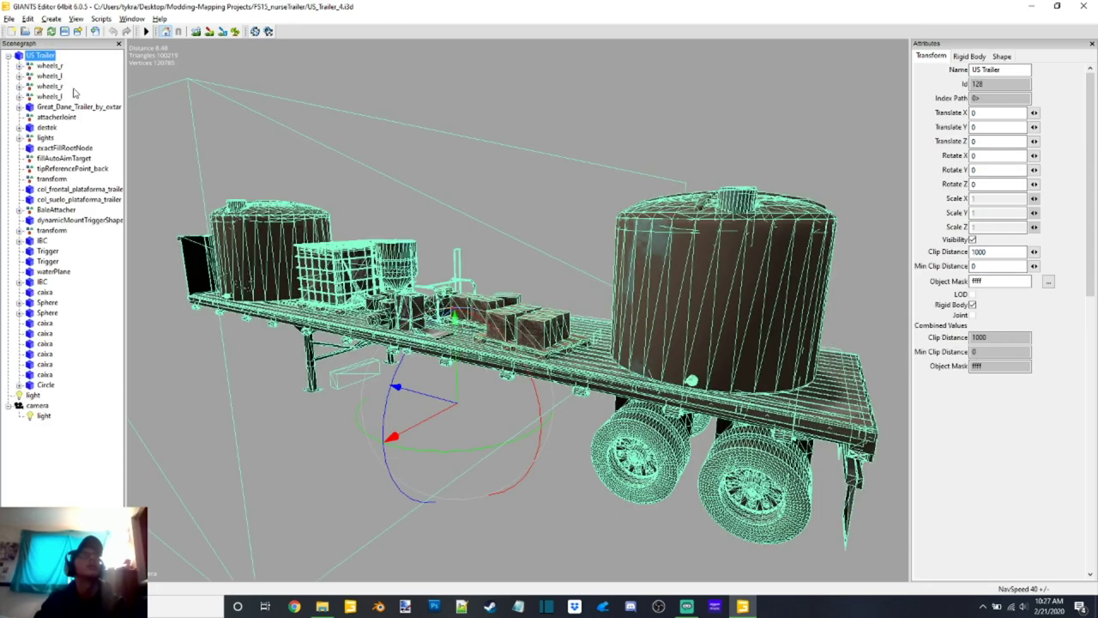
left_click(46, 386)
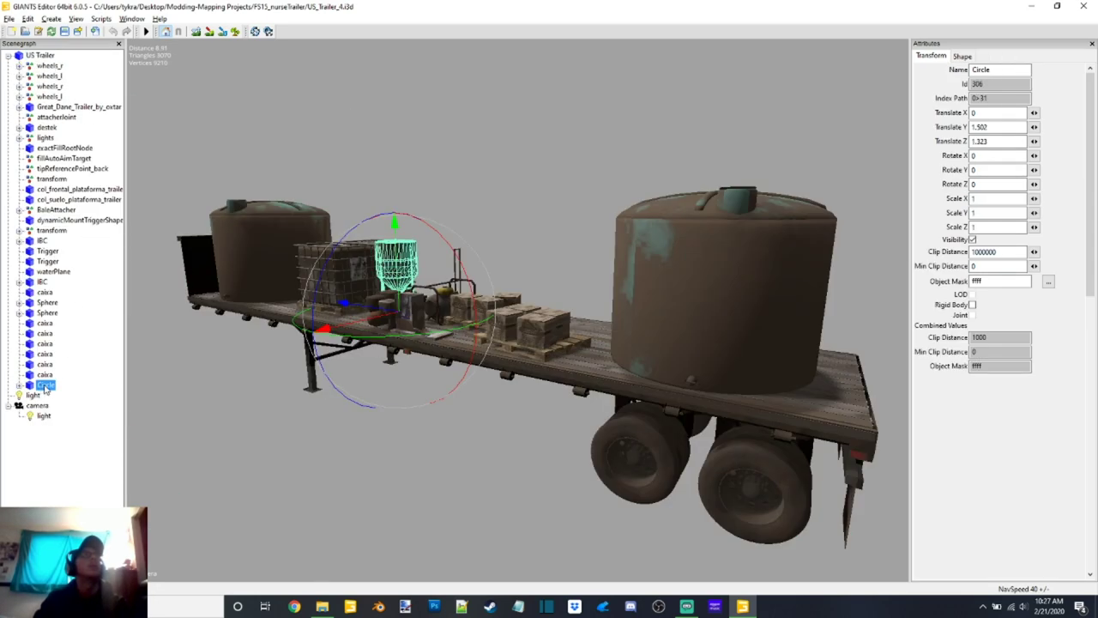
left_click(112, 284)
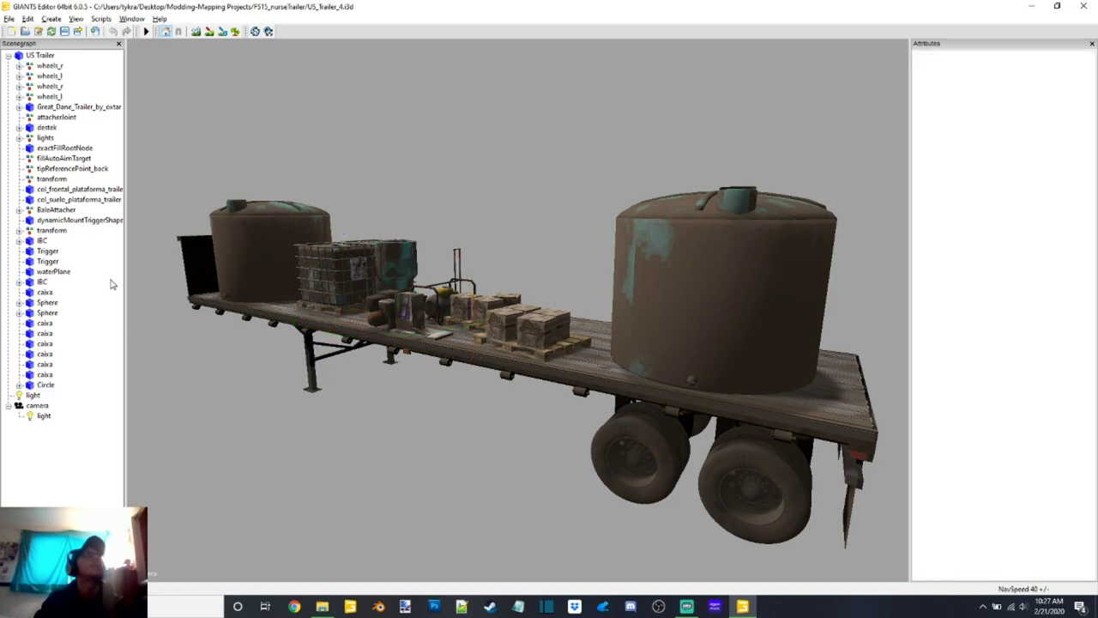
right_click_drag(470, 387, 565, 412)
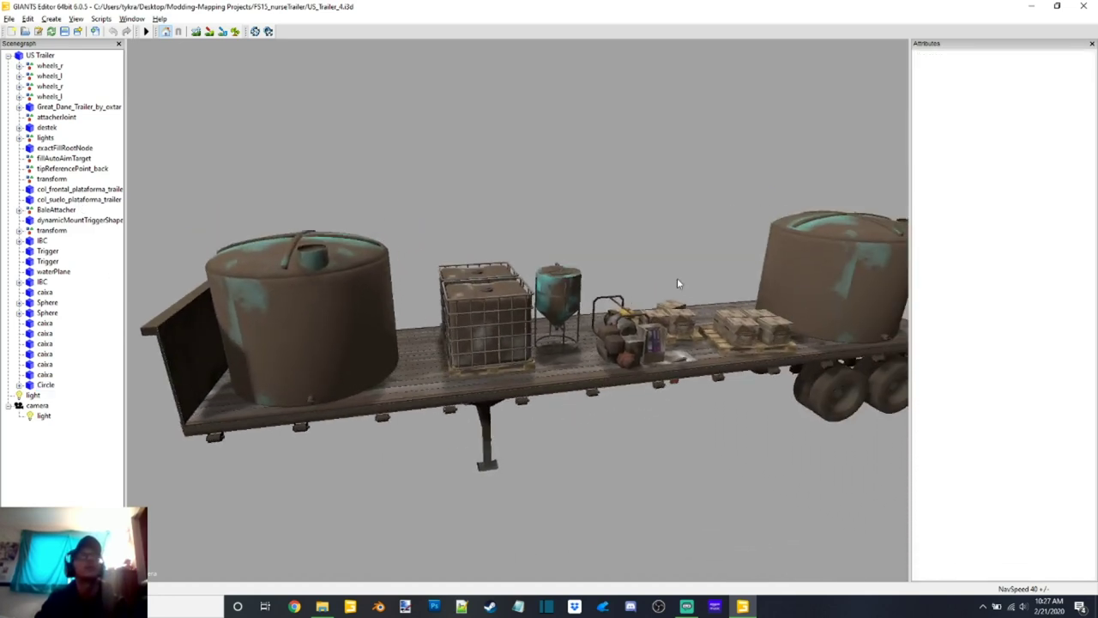
Step: Close the nurse trailer scene and return to the Modding-Mapping Projects folder
key("ctrl+s")
left_click(661, 306)
key("alt+F4")
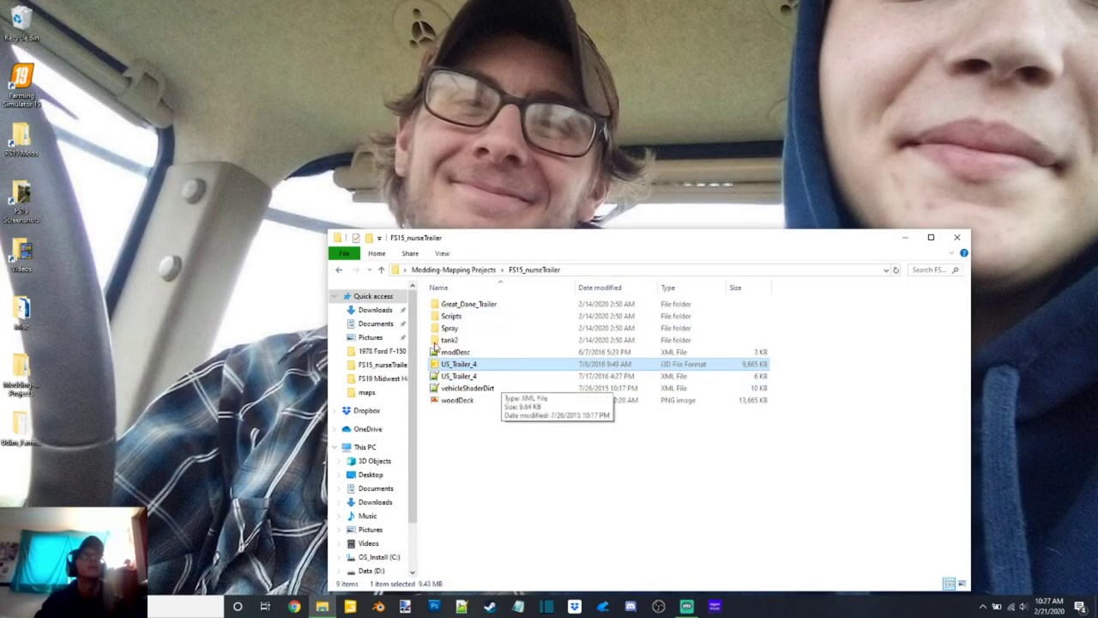
key("BackSpace")
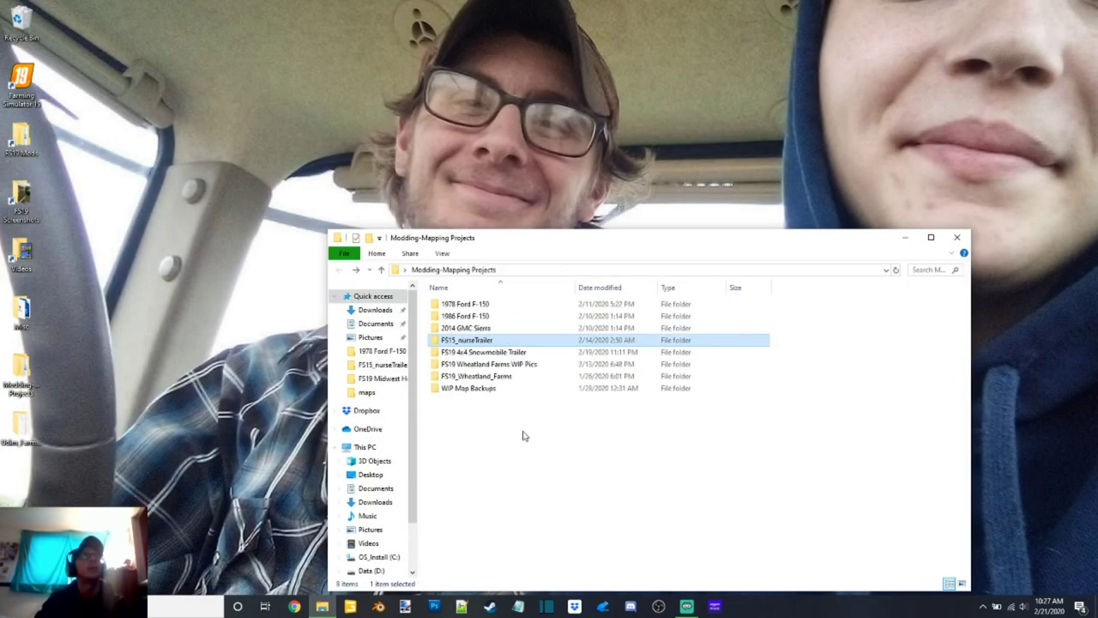
Step: Open the Snowmobile Trailer Blender file from the FS19 4x4 Snowmobile Trailer folder and enlarge the 3D viewport
double_click(515, 354)
left_click(489, 316)
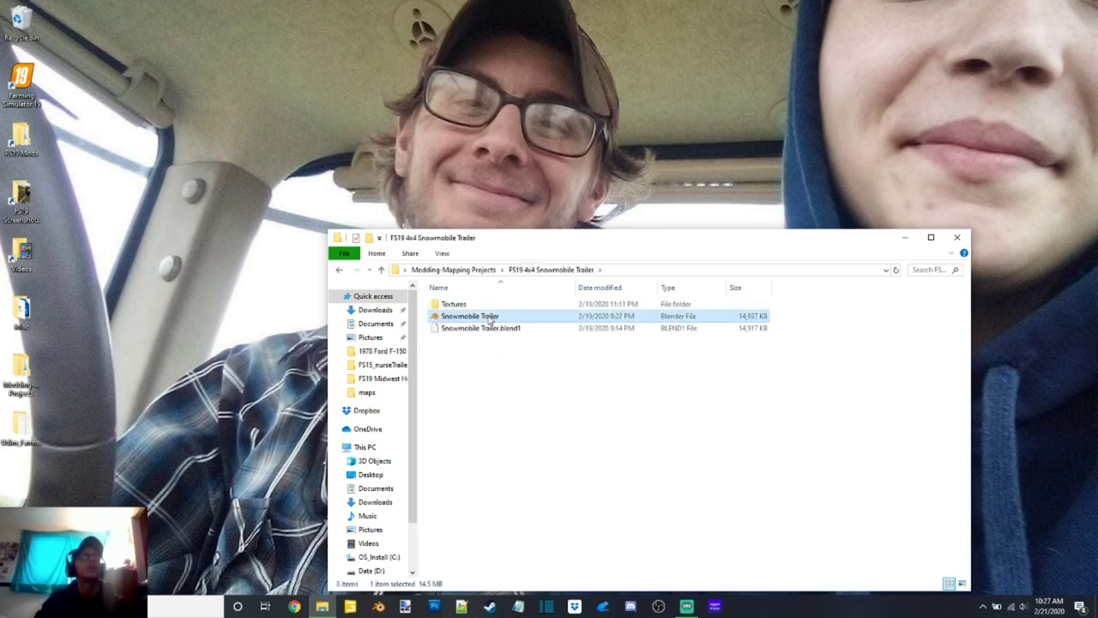
double_click(490, 318)
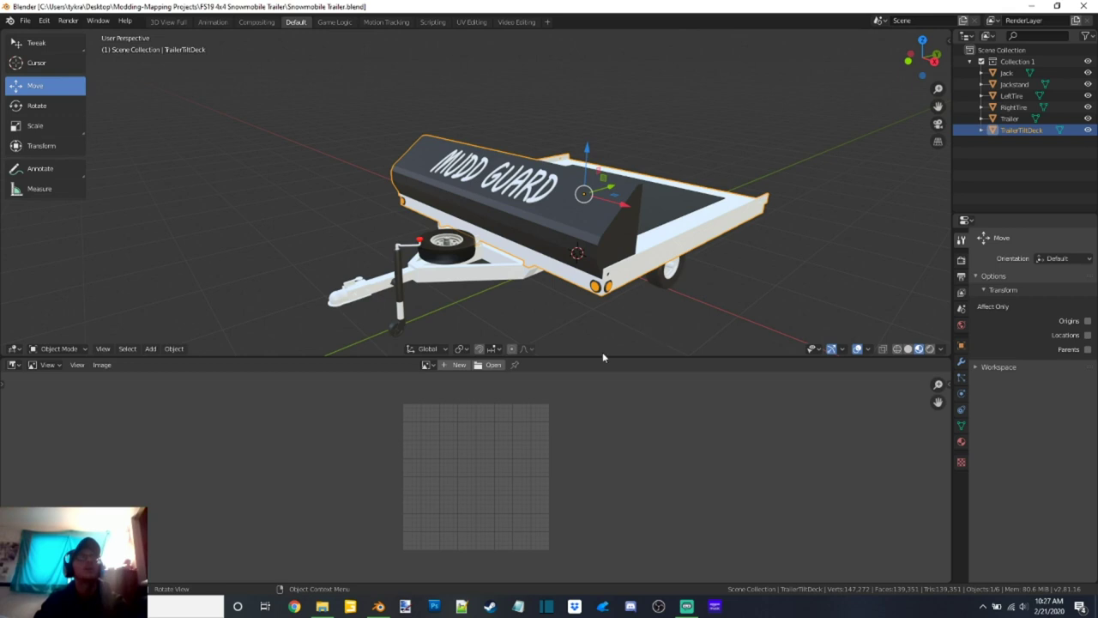
left_click_drag(605, 357, 652, 574)
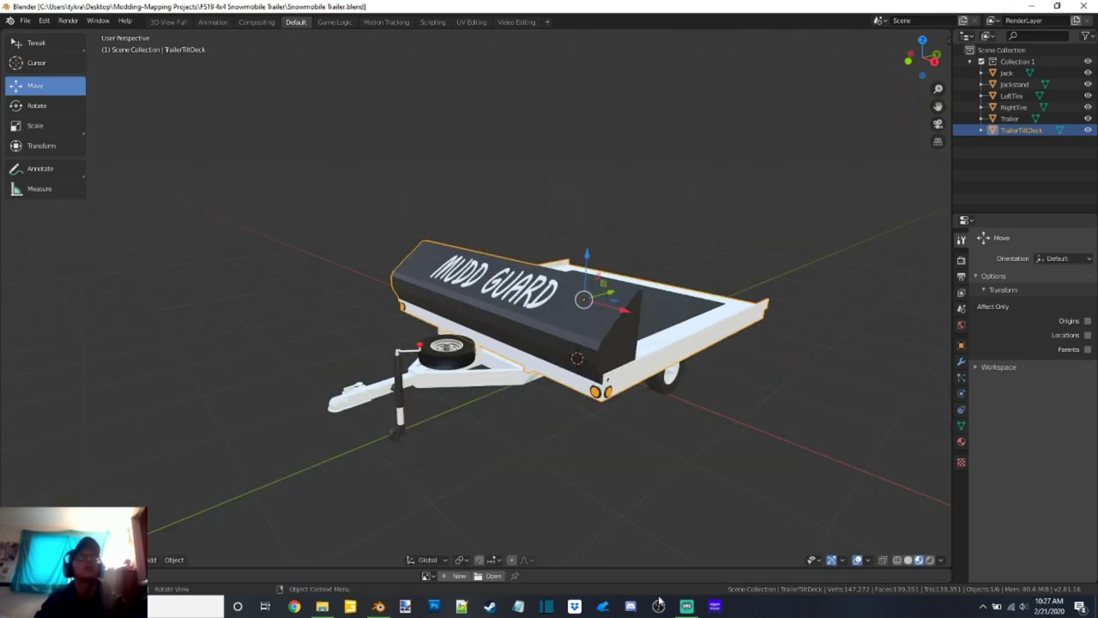
Step: Try tilting the TrailerTiltDeck with the Rotate tool, view it from the rear and undo the rotation
middle_click_drag(721, 429, 635, 323)
left_click(53, 108)
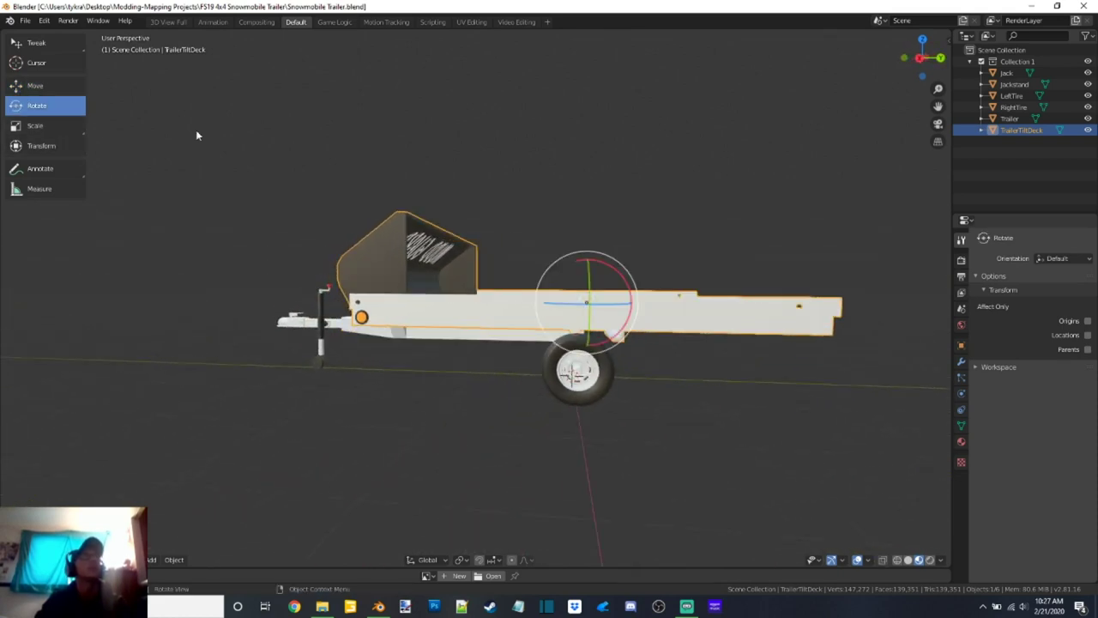
left_click_drag(605, 269, 618, 274)
middle_click_drag(652, 284, 647, 327)
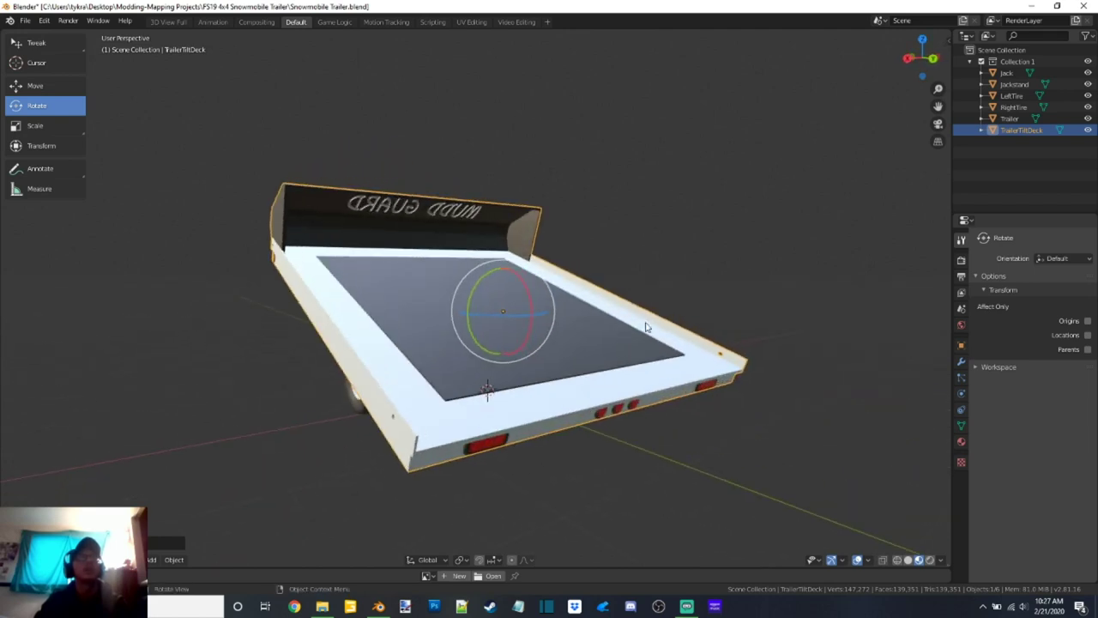
middle_click_drag(507, 431, 659, 270)
key("ctrl+z")
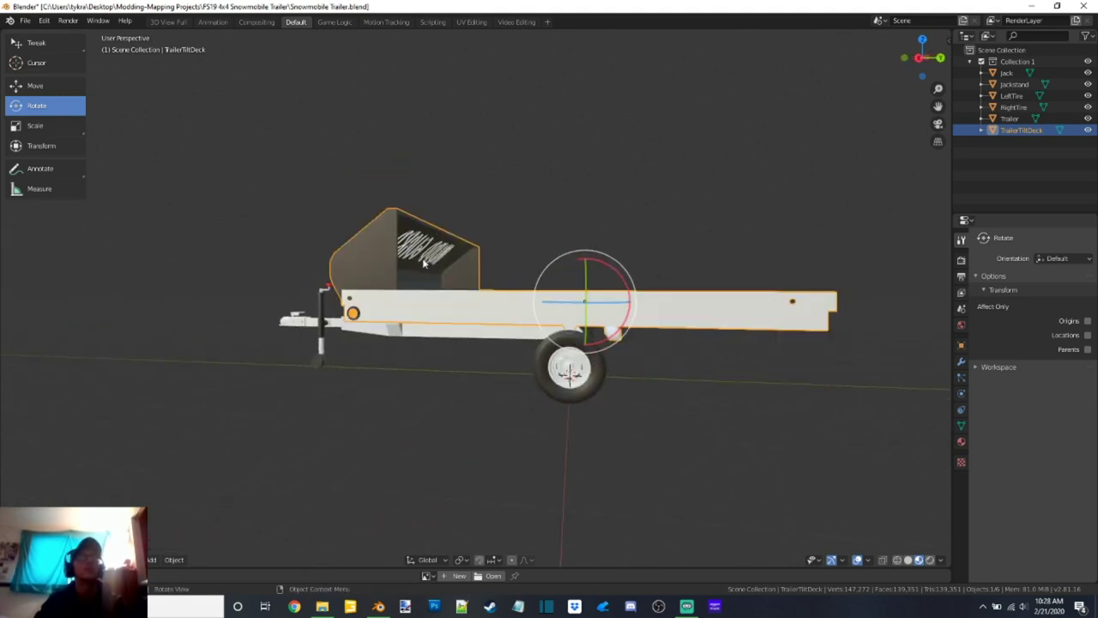
Step: Examine the snowmobile trailer's mud guard, tongue, spare tire and deck from several angles
middle_click_drag(480, 321, 596, 398)
middle_click_drag(730, 416, 729, 267)
middle_click_drag(502, 281, 580, 285)
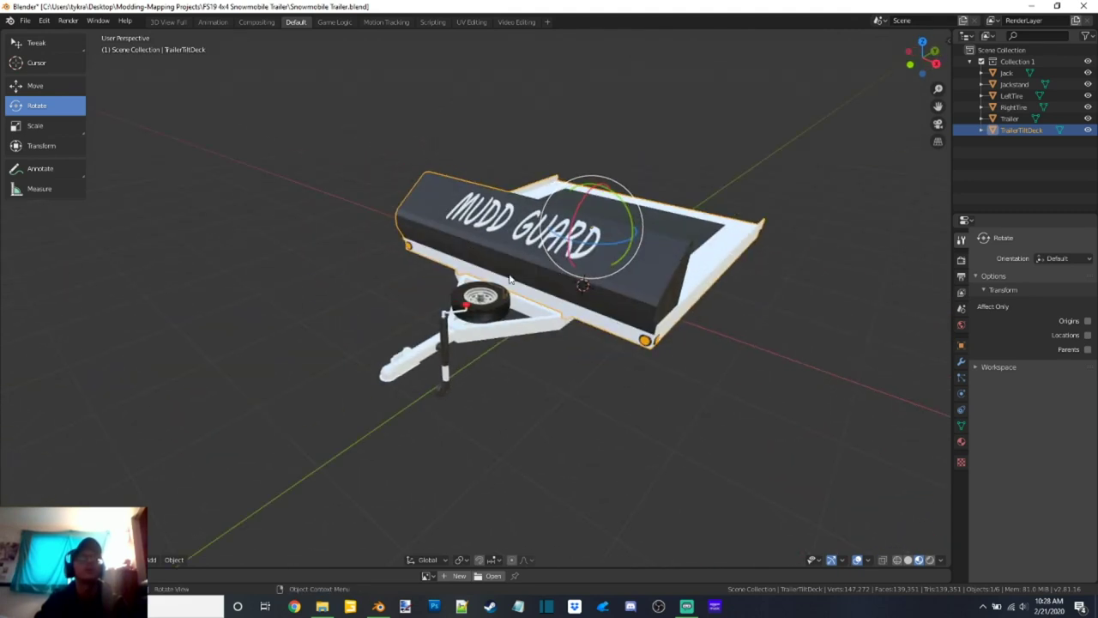
middle_click_drag(660, 297, 682, 329)
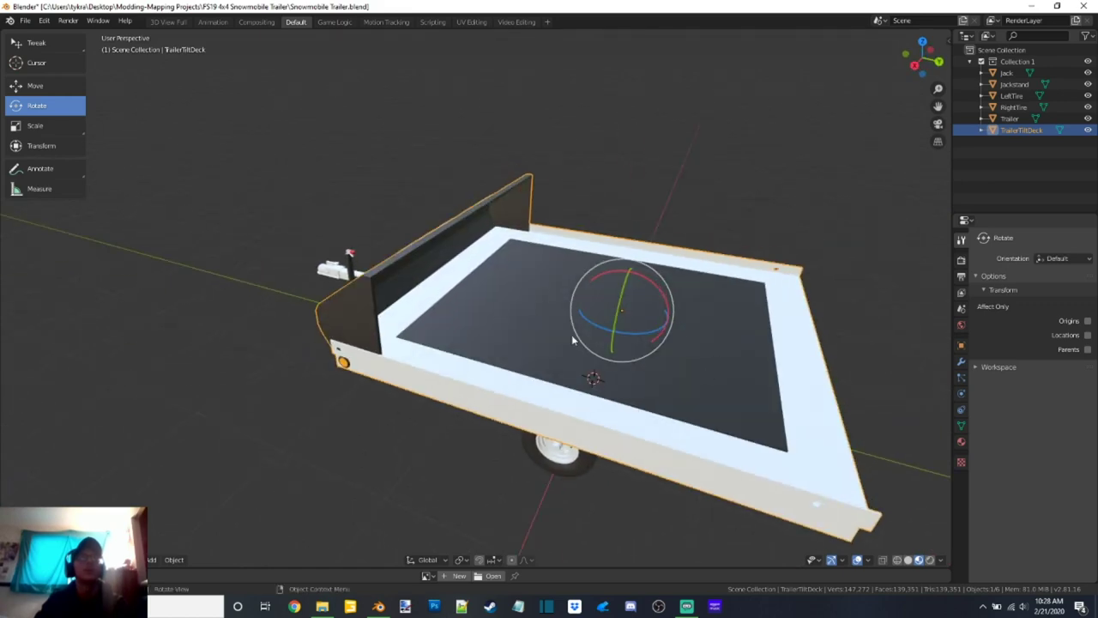
Step: Close the snowmobile trailer scene and go back to the Modding-Mapping Projects folder
middle_click_drag(518, 321, 815, 352)
left_click(815, 352)
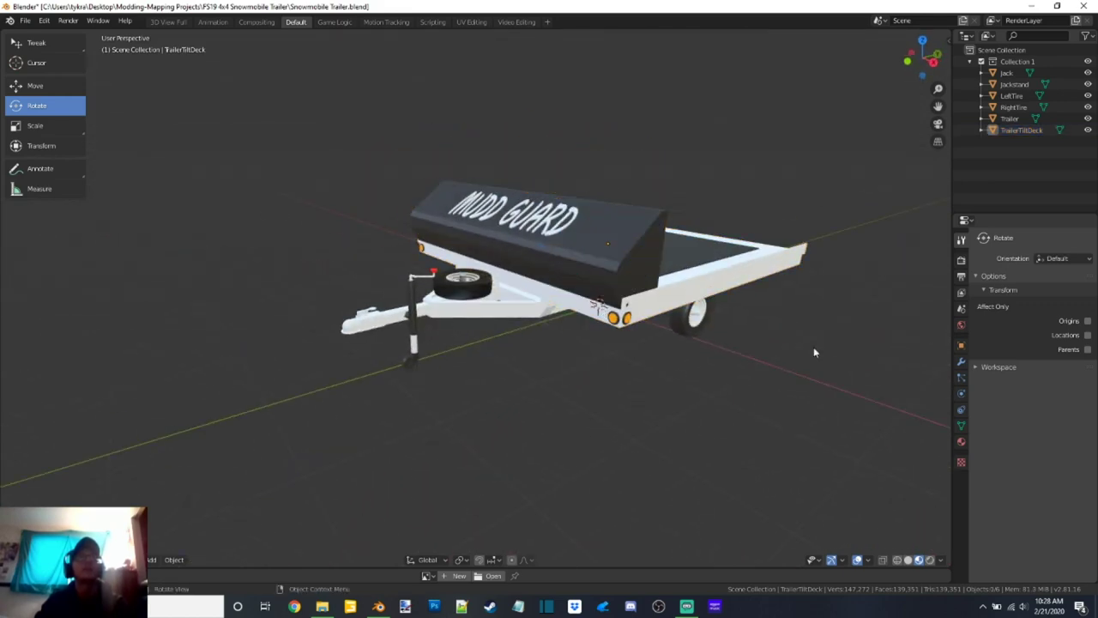
left_click(1083, 6)
left_click(573, 318)
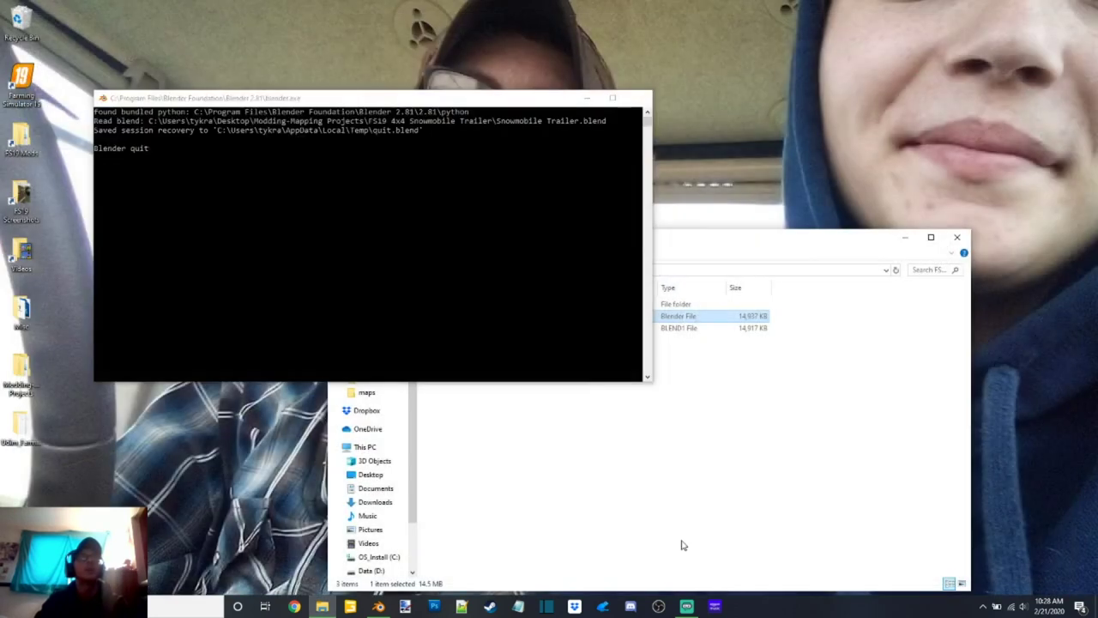
left_click(338, 271)
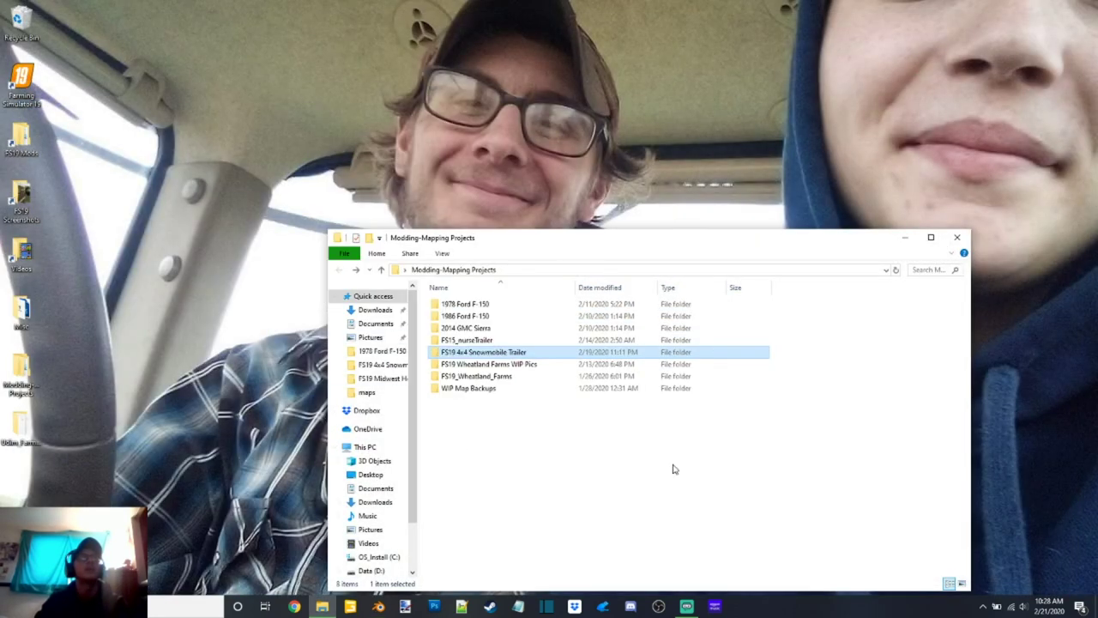
Step: Open map.i3d from the maps folder of FS19_Wheatland_Farms in GIANTS Editor and dismiss the welcome window
double_click(524, 376)
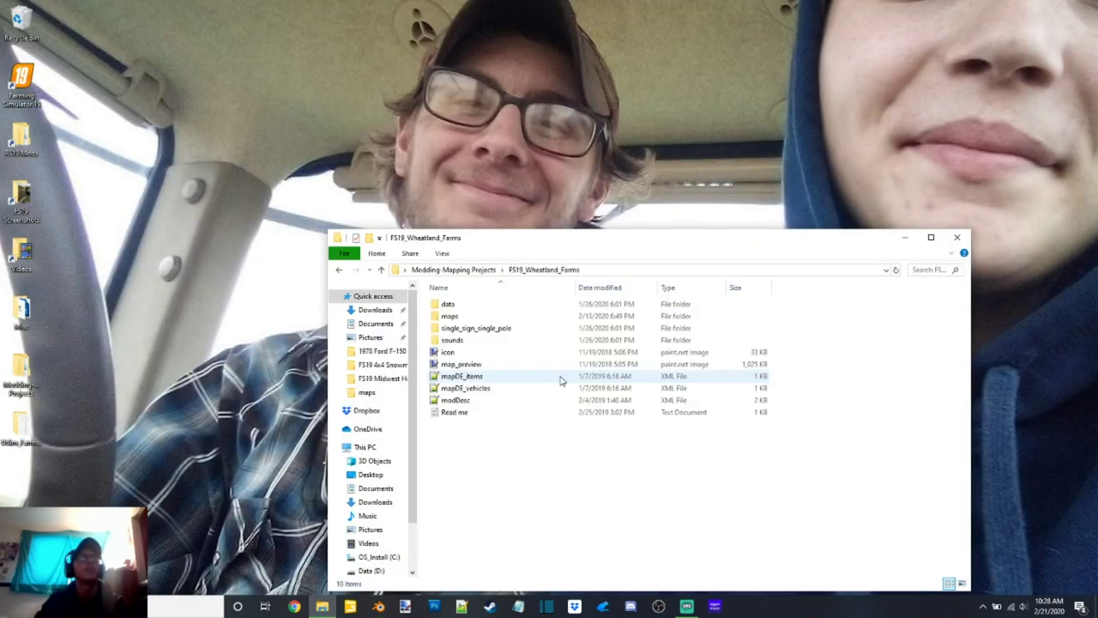
double_click(467, 317)
double_click(451, 363)
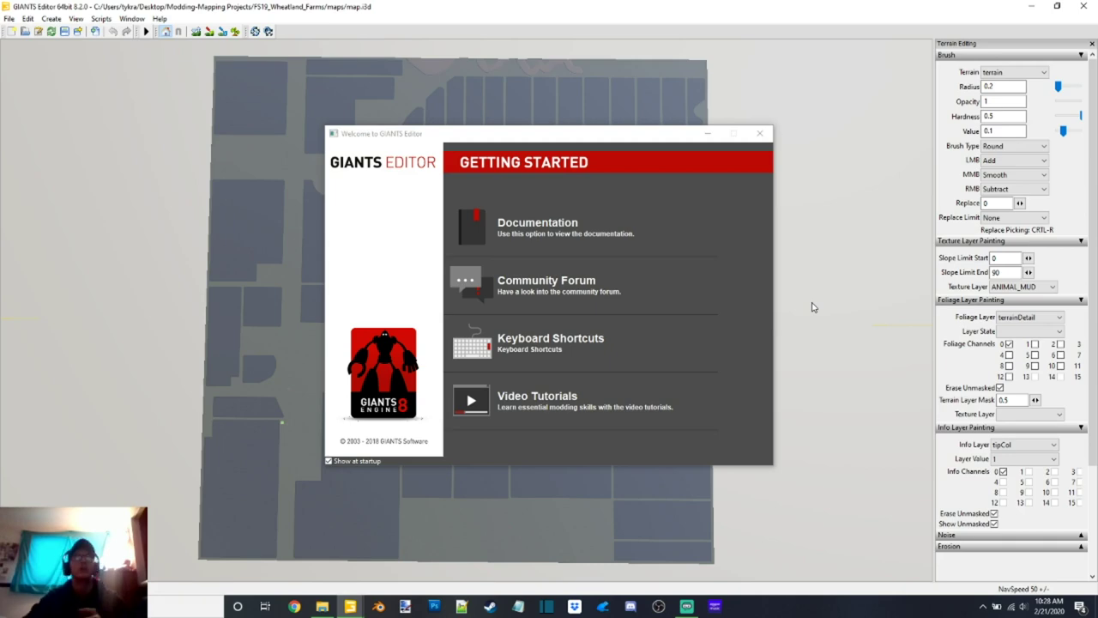
left_click(759, 134)
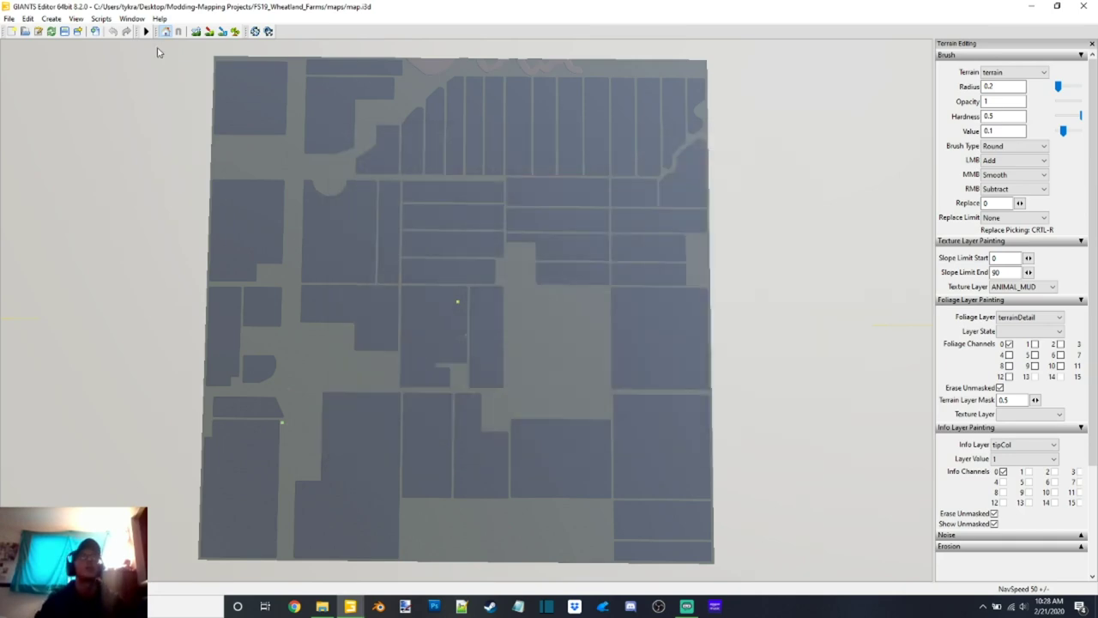
Step: Switch to the camera4X view and look over the fenced field entrance and the surrounding fields
left_click(76, 18)
mouse_move(101, 32)
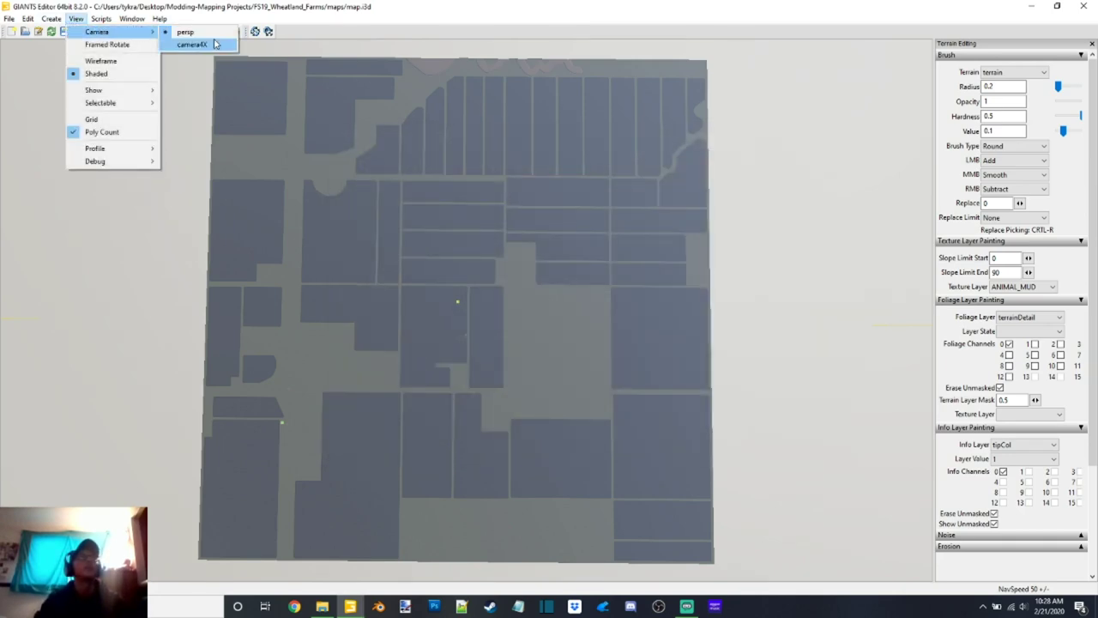
left_click(216, 45)
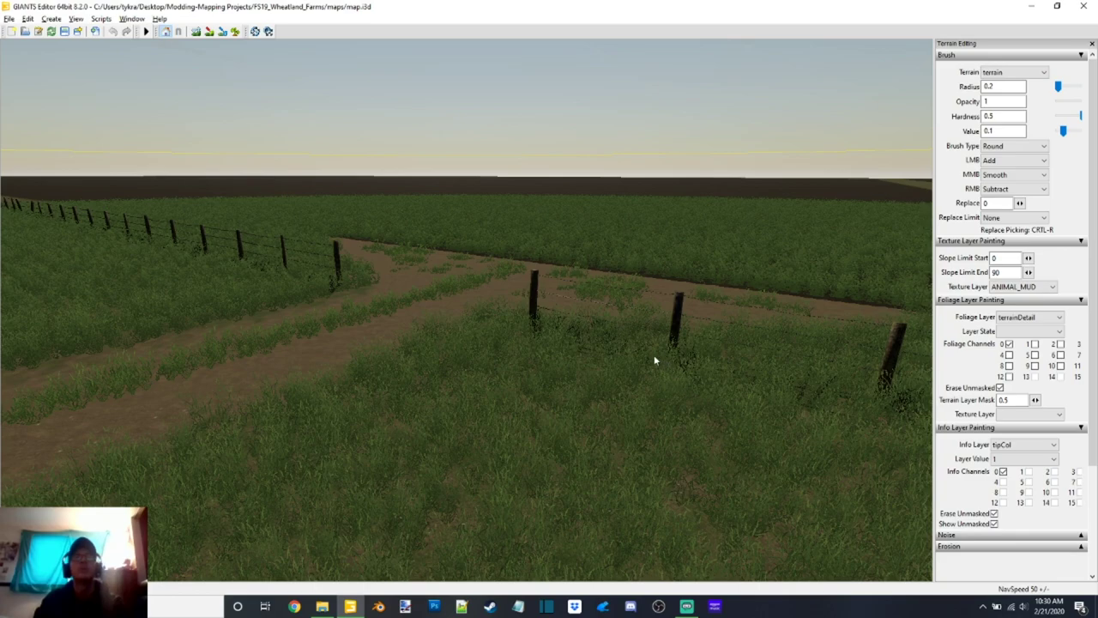
right_click_drag(654, 361, 737, 375)
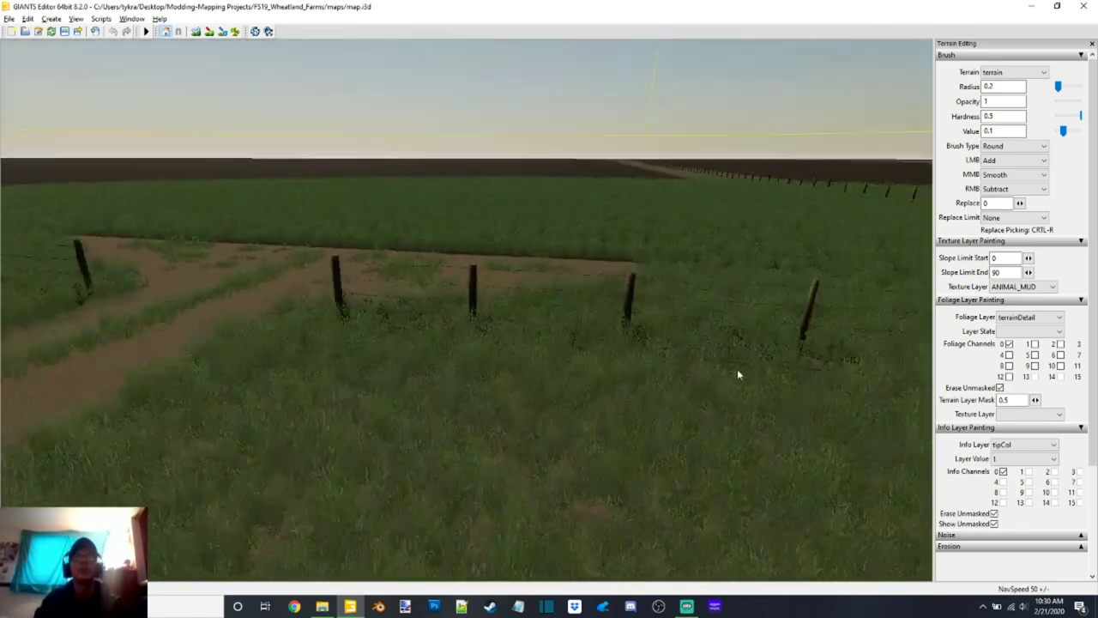
scroll(737, 374, "down", 10)
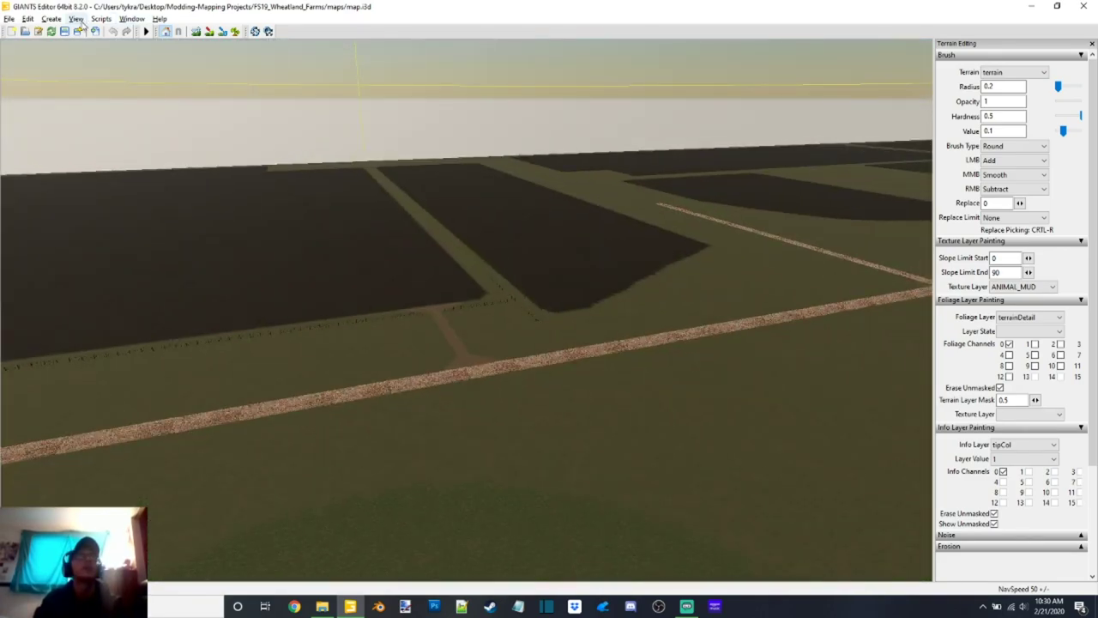
Step: Return to the persp camera for an overview of the whole map
left_click(76, 19)
mouse_move(99, 31)
left_click(215, 41)
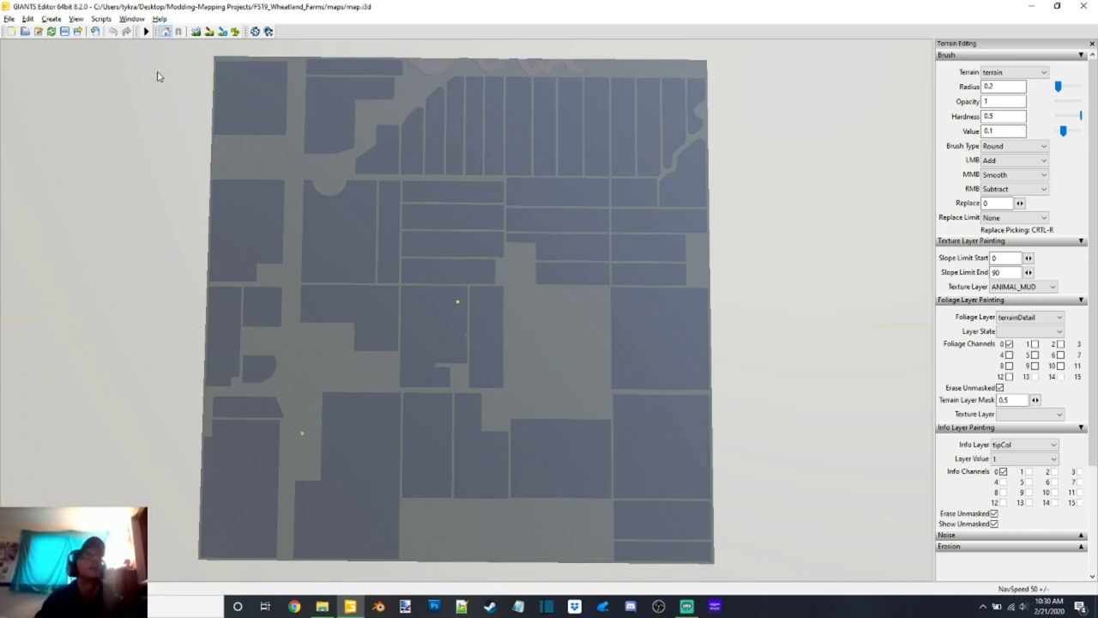
Step: View the map through camera4X again and examine the field access track, the fence lines and the gravel road
left_click(77, 18)
mouse_move(96, 32)
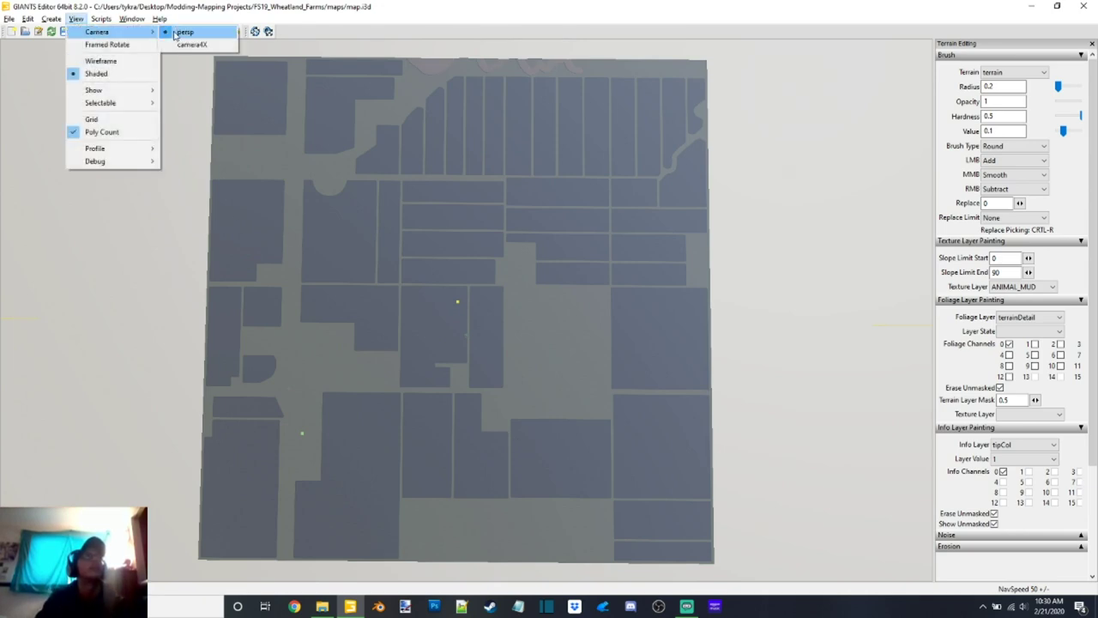
left_click(193, 44)
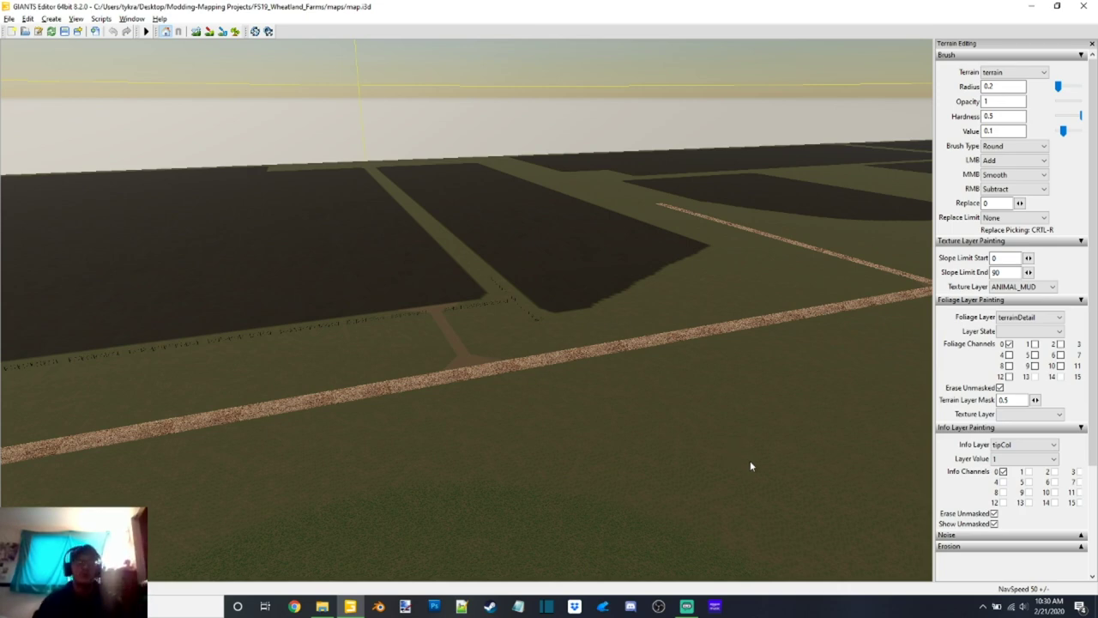
key("w")
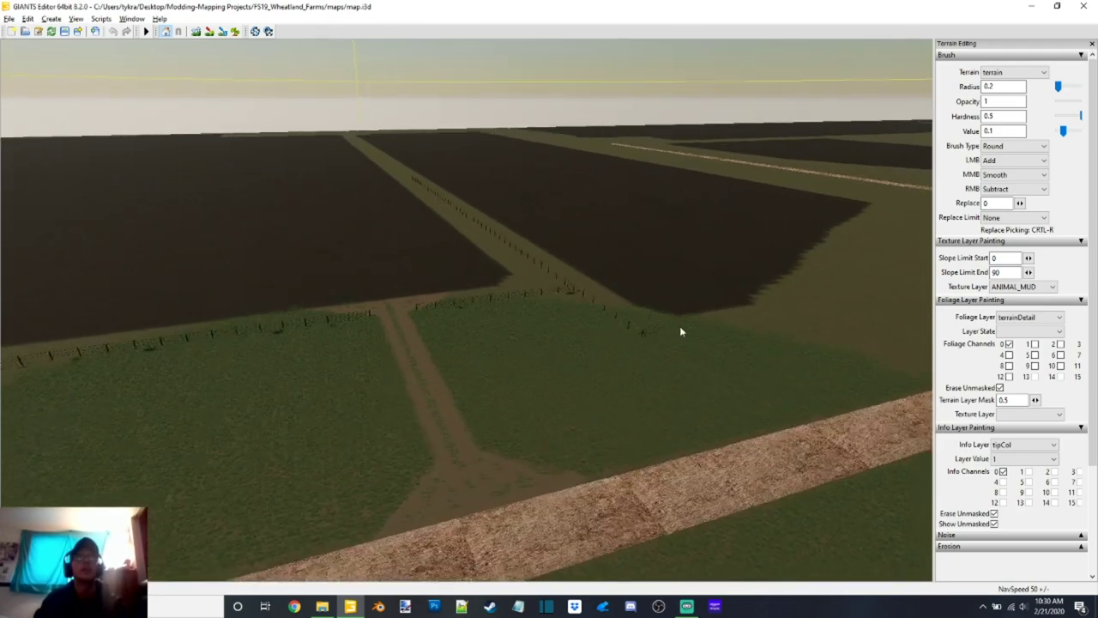
key("w")
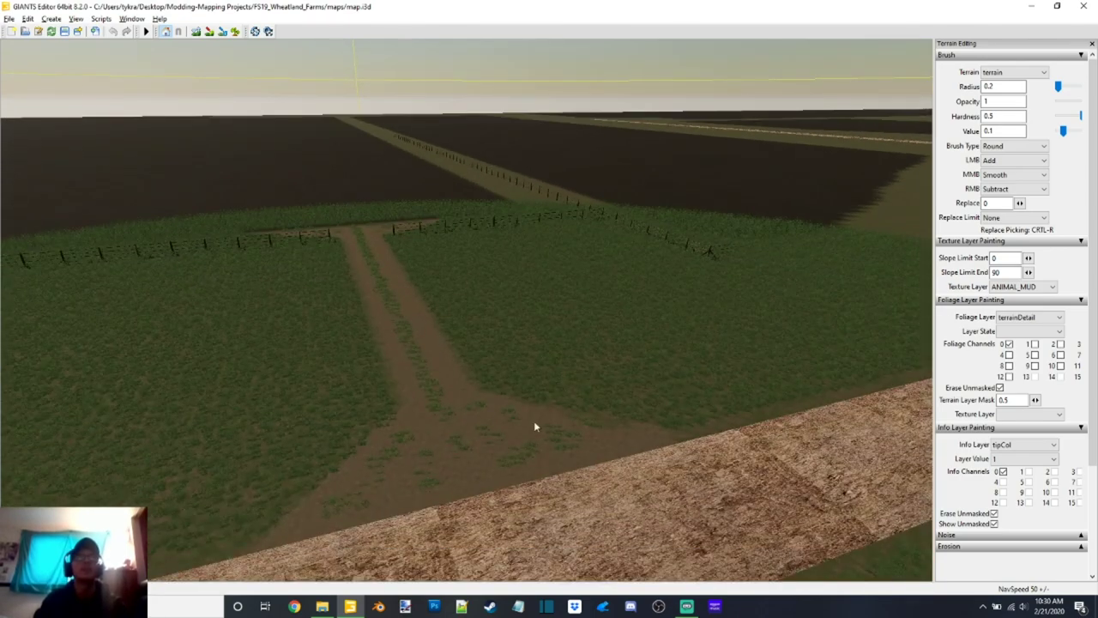
key("w")
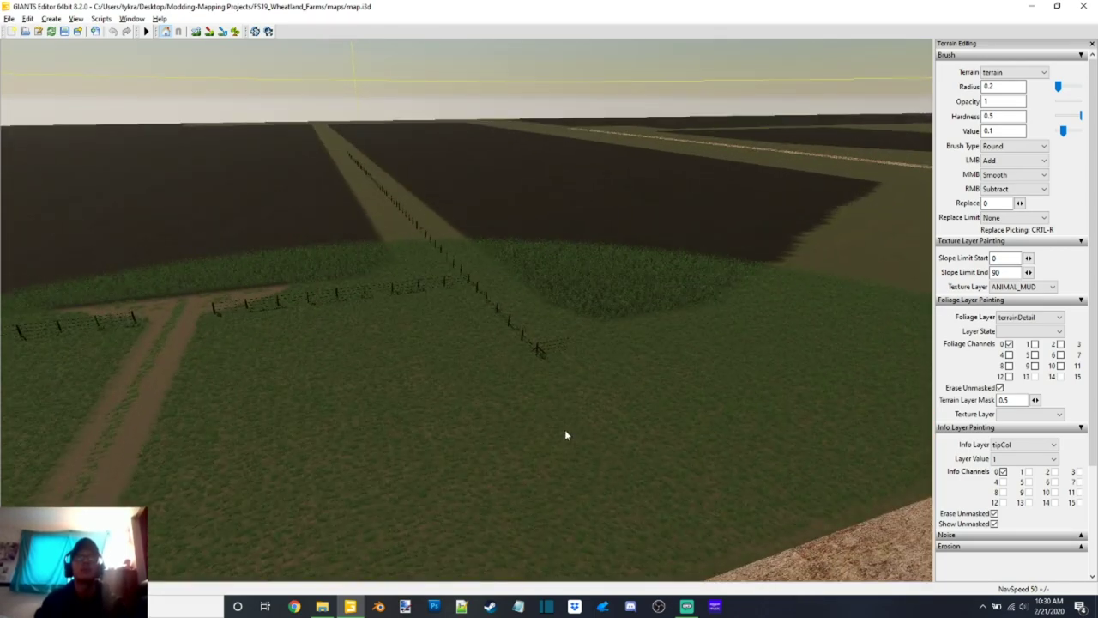
key("w")
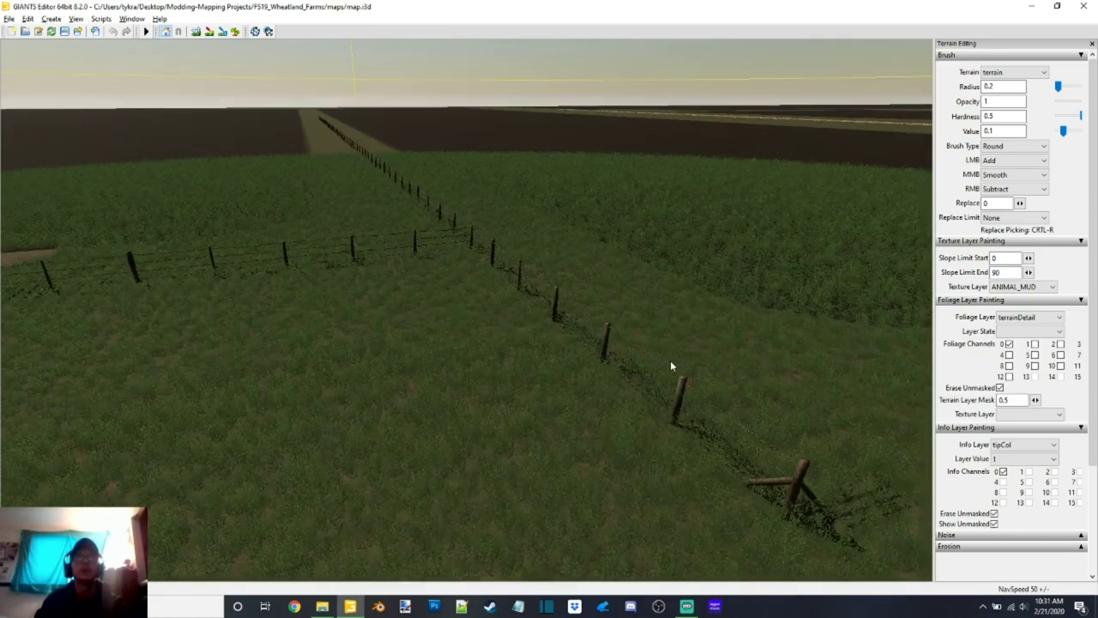
left_click_drag(573, 487, 456, 417)
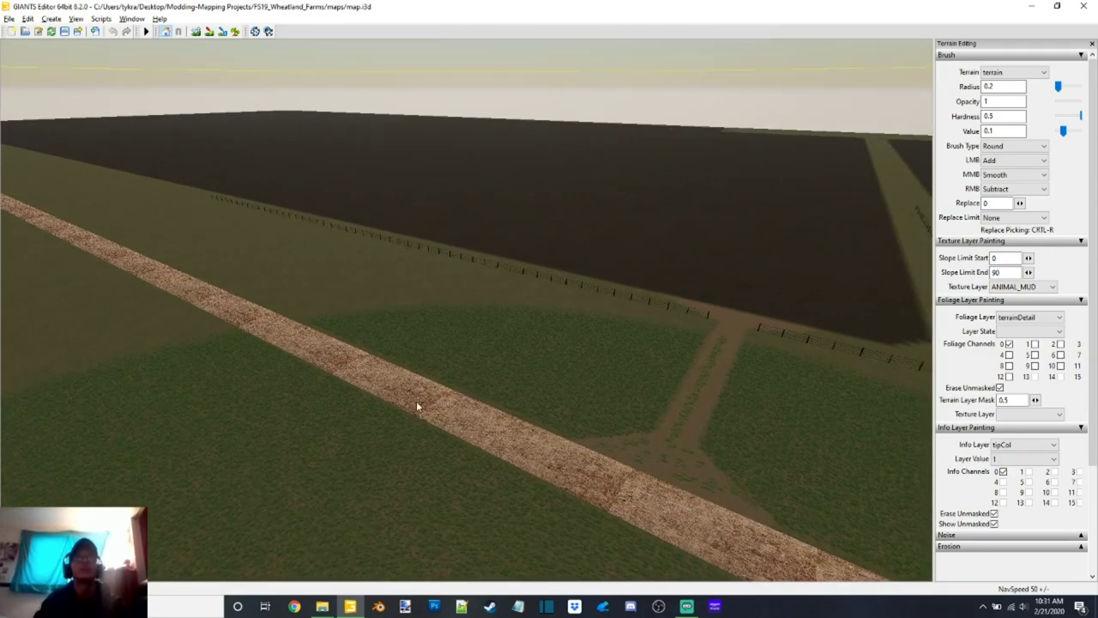
left_click_drag(472, 388, 395, 314)
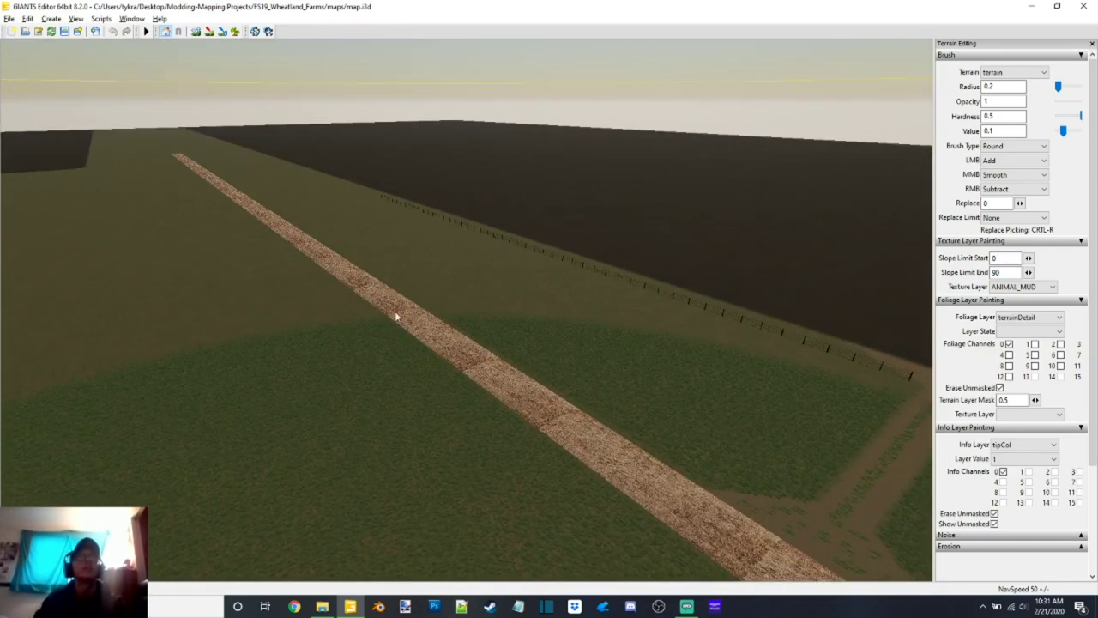
Step: Set the view back to the persp camera to show the full field layout
left_click(75, 19)
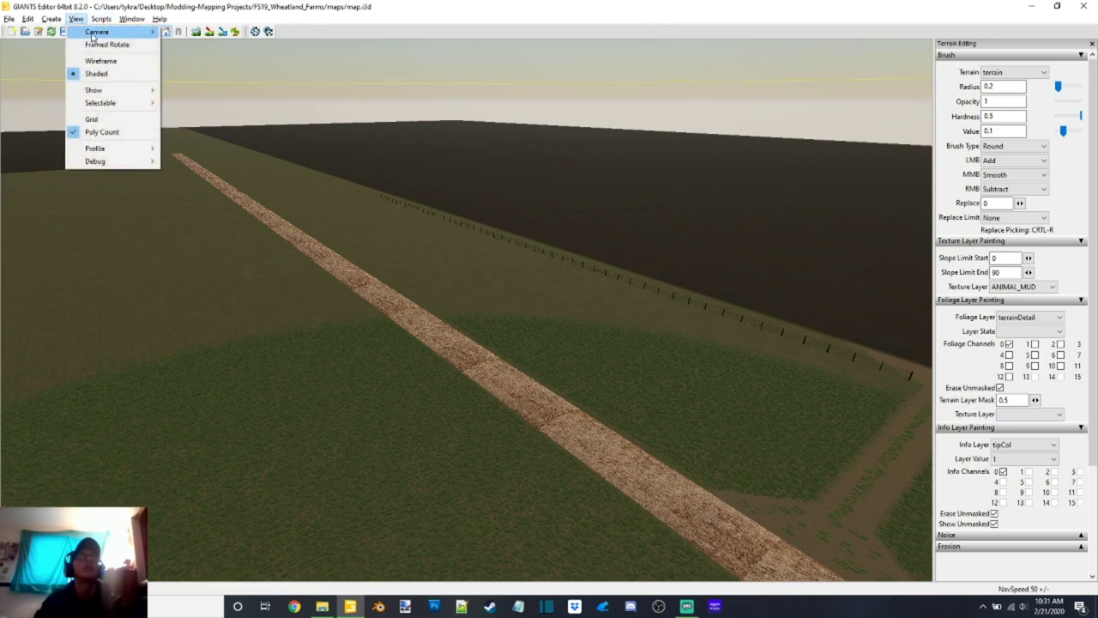
mouse_move(146, 37)
left_click(184, 32)
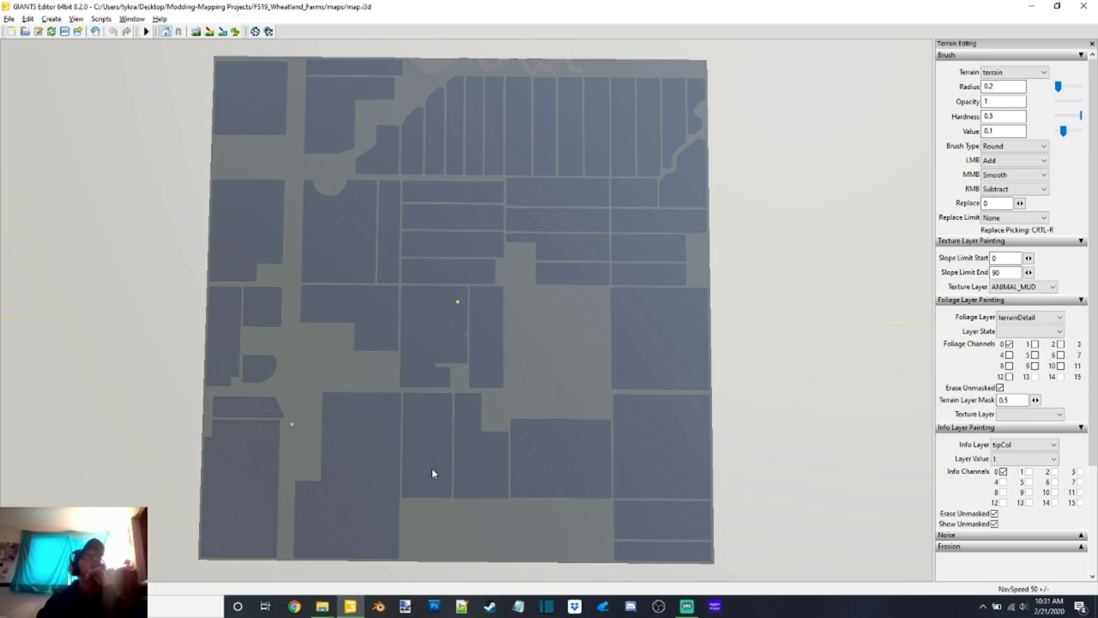
Step: Reactivate camera4X and inspect the gravel road intersection and the terrain along the ditch
left_click(76, 18)
mouse_move(137, 33)
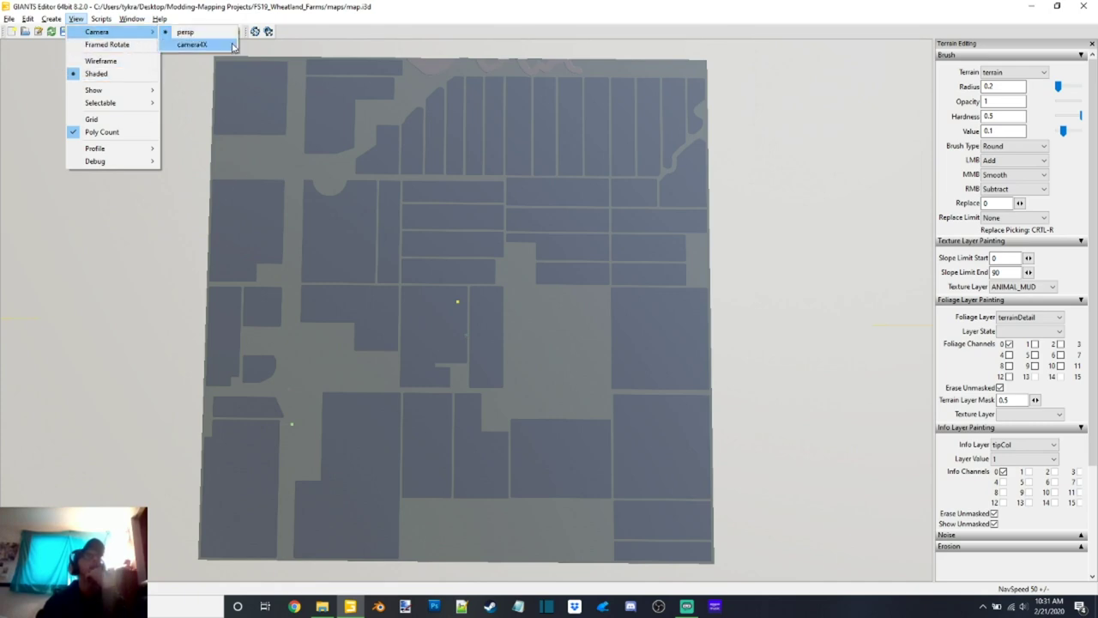
left_click(192, 45)
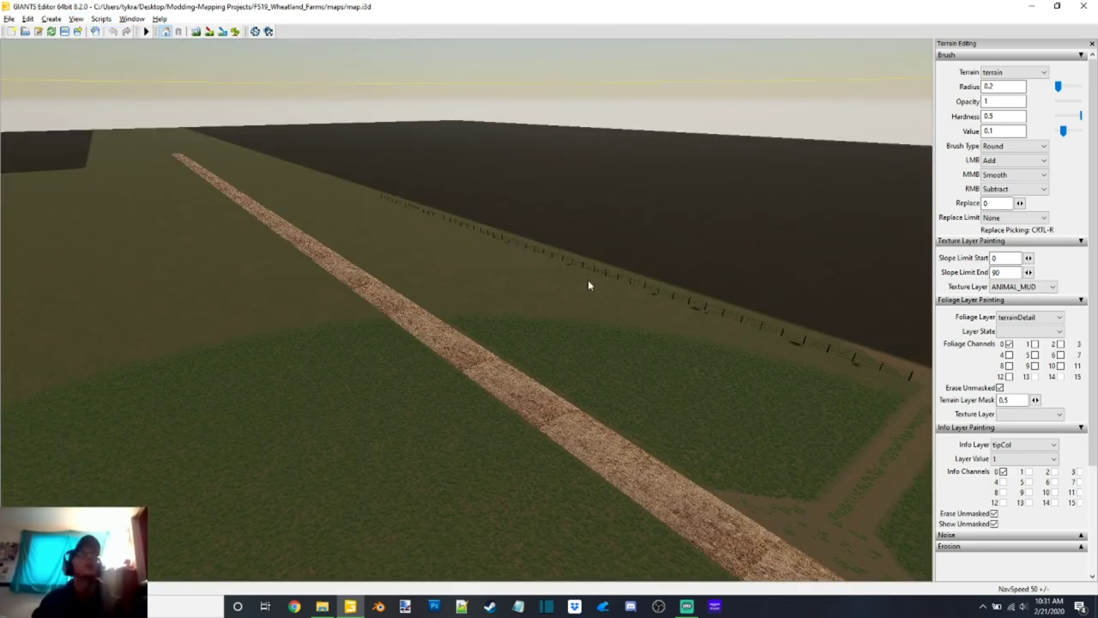
right_click_drag(588, 285, 524, 243)
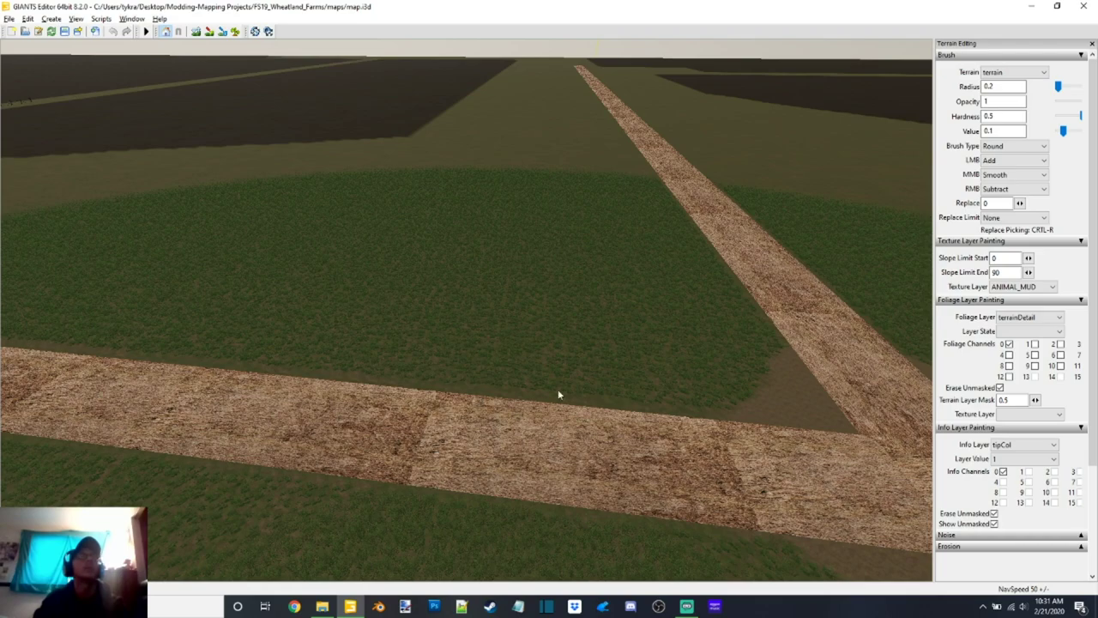
right_click_drag(427, 275, 350, 486)
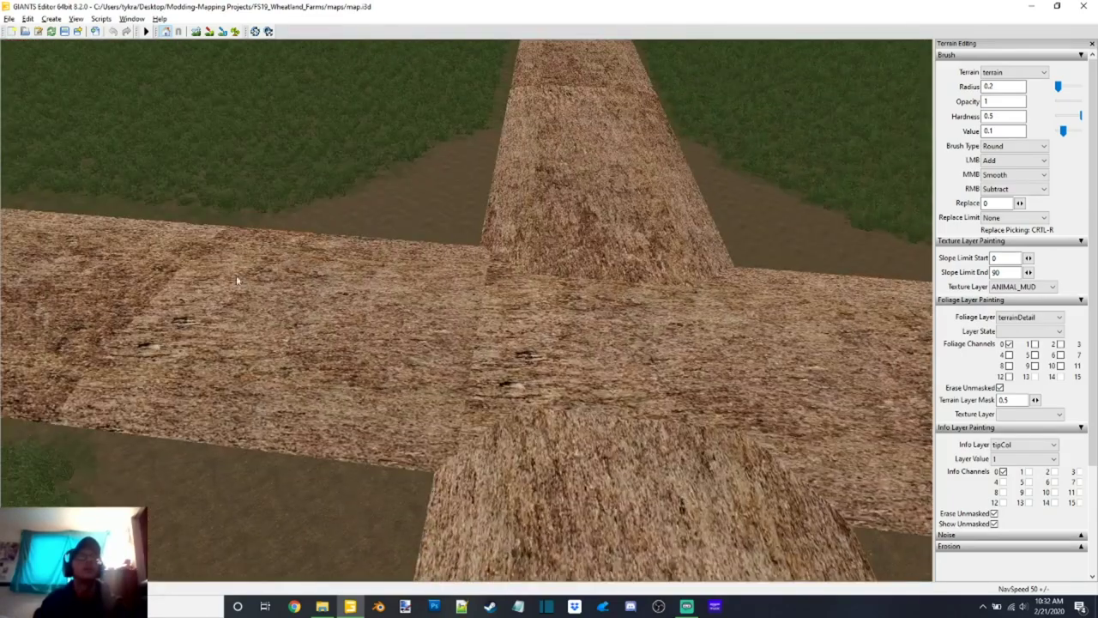
right_click_drag(237, 279, 503, 326)
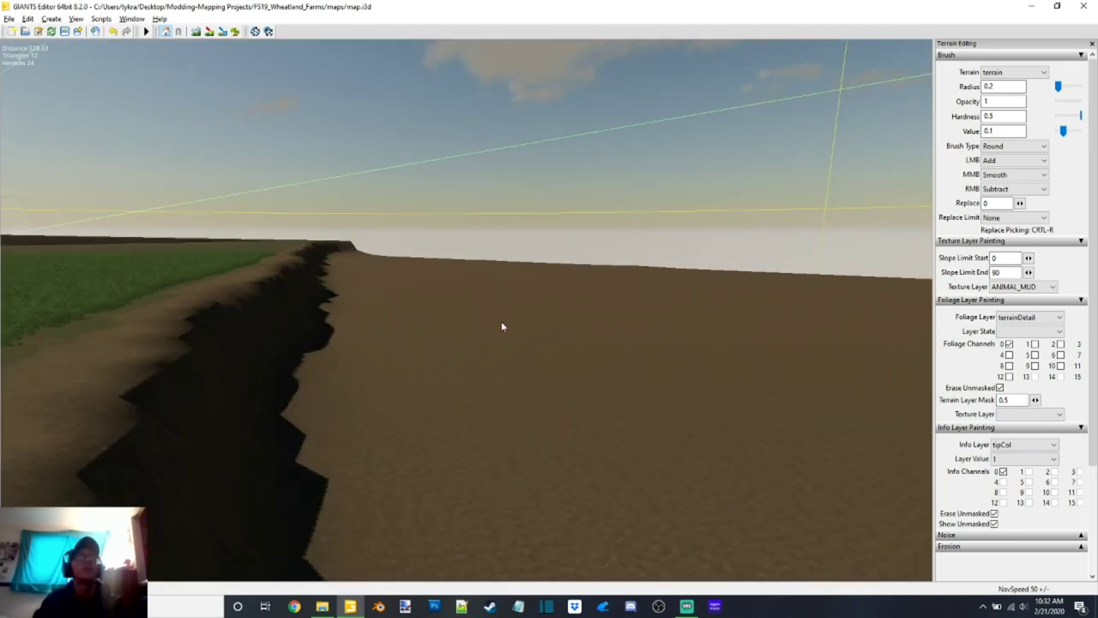
Step: Display the Scenegraph and Attributes windows
left_click(131, 18)
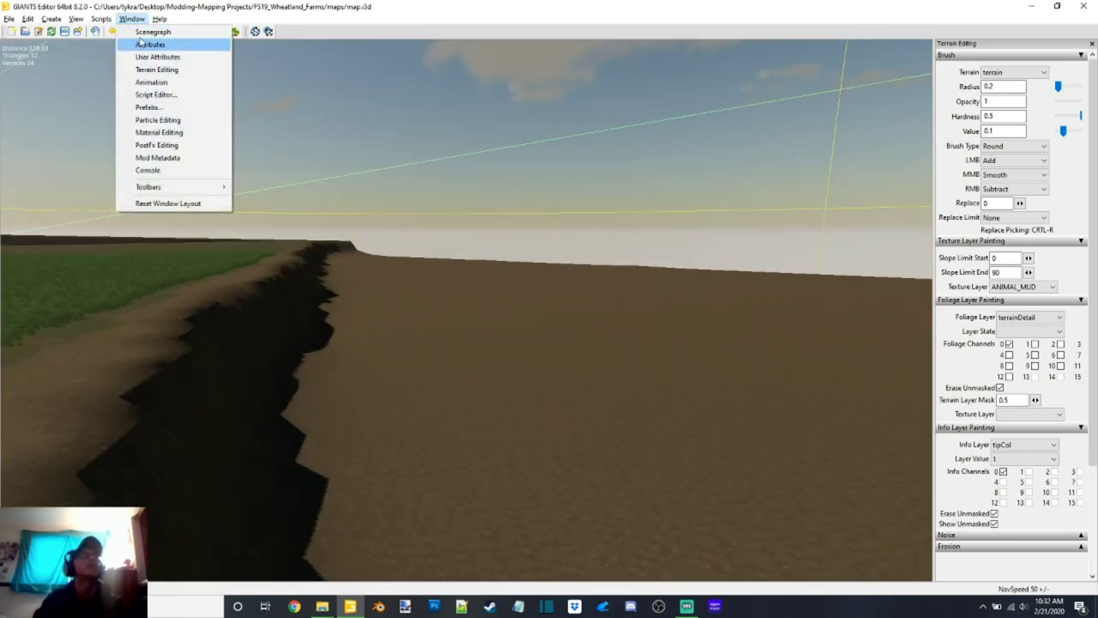
left_click(141, 31)
left_click(131, 18)
left_click(150, 43)
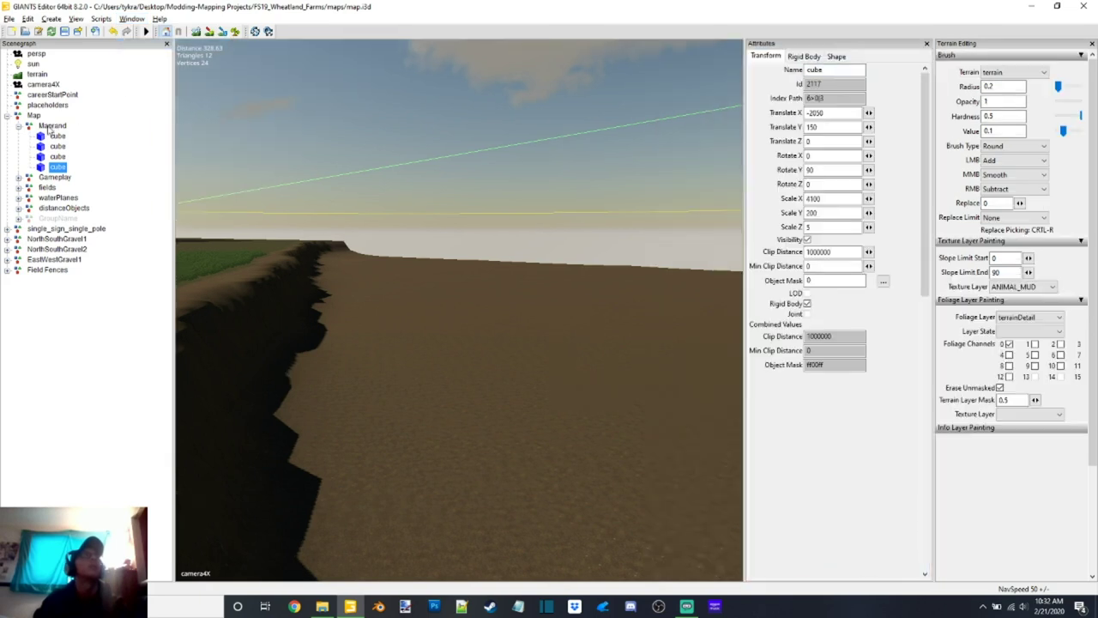
Step: Collapse the Maprand group and inspect the GroupName group and its clumpSmall object
left_click(28, 125)
left_click(38, 118)
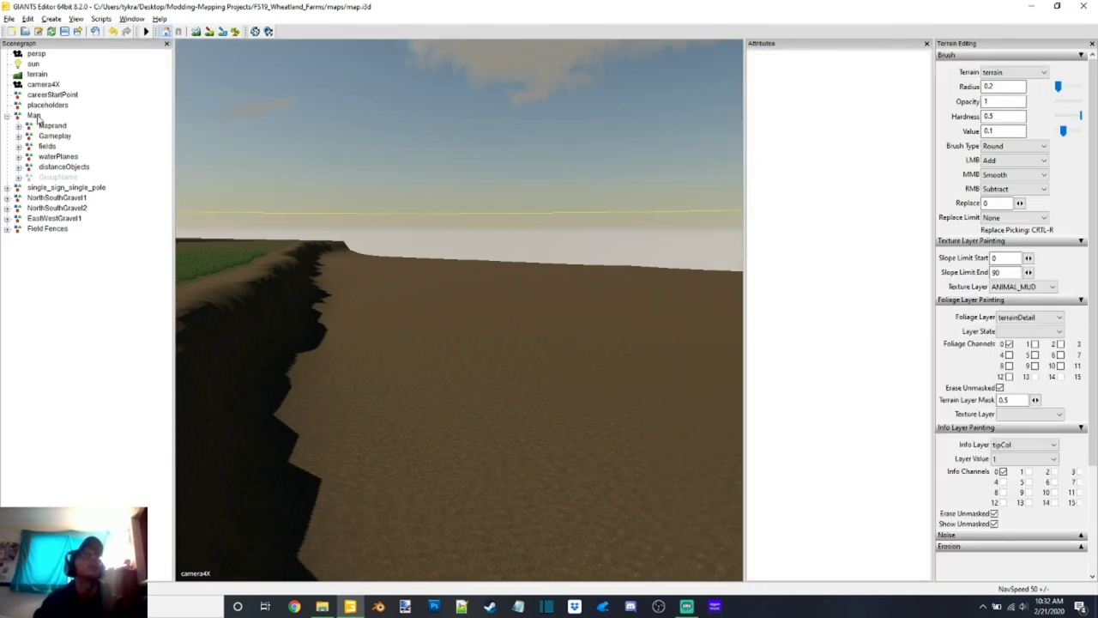
double_click(69, 178)
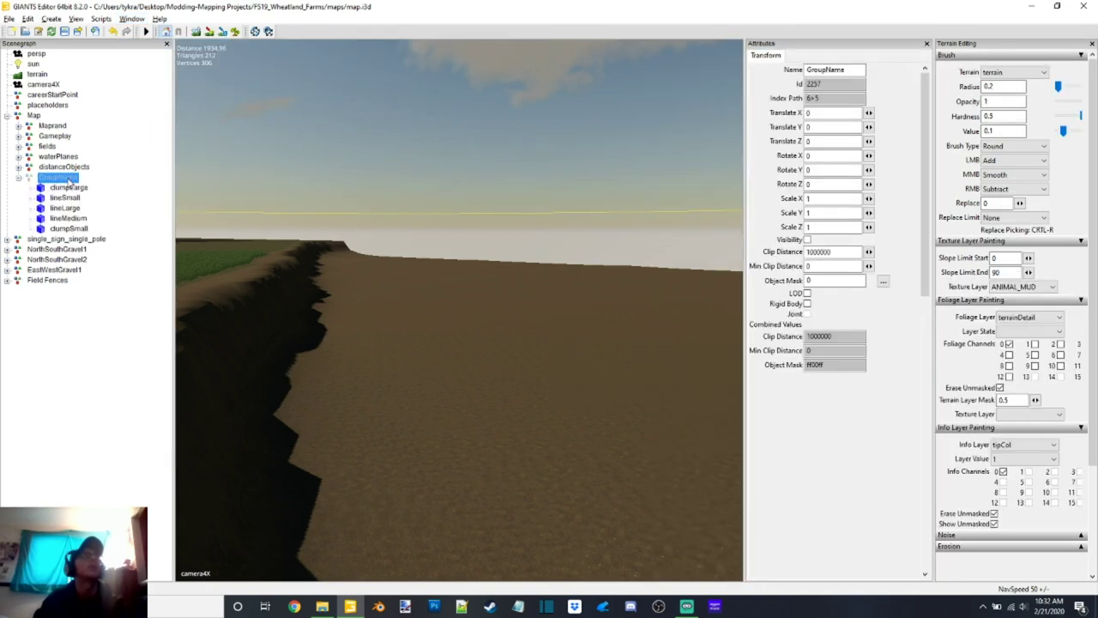
left_click(69, 228)
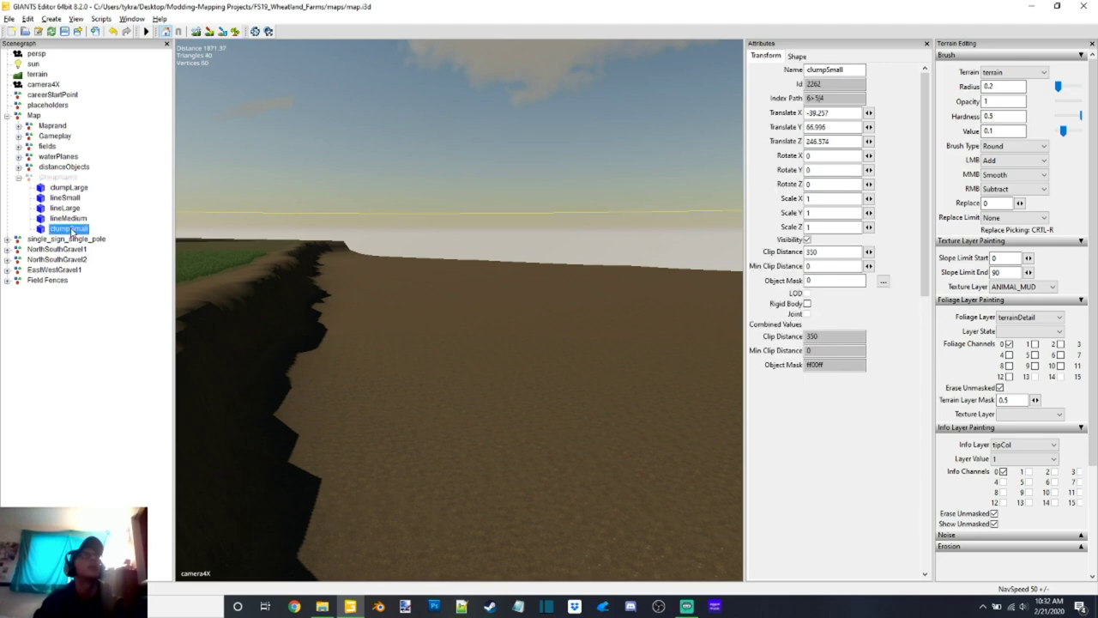
double_click(56, 178)
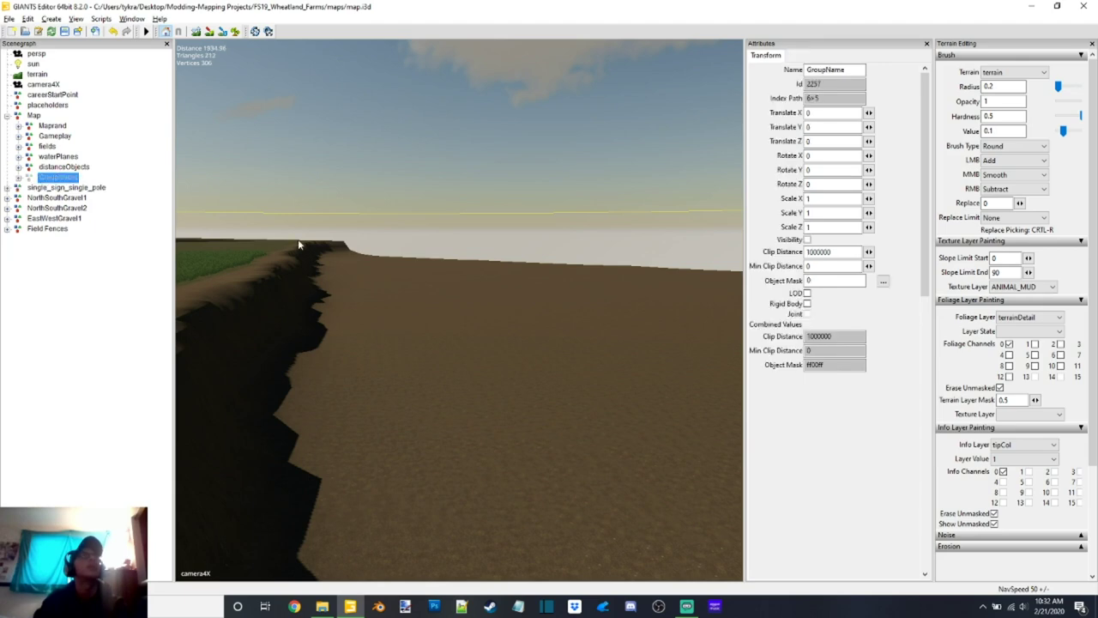
Step: Make the GroupName group visible, look around the ditch terrain and hide the group again
left_click(806, 240)
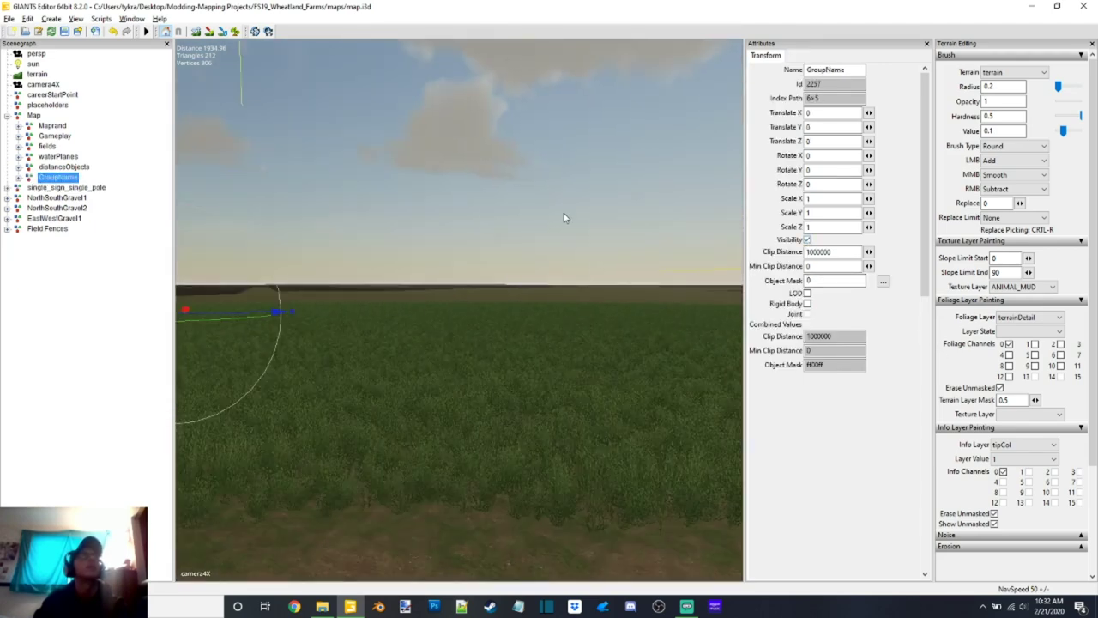
right_click_drag(565, 218, 413, 262)
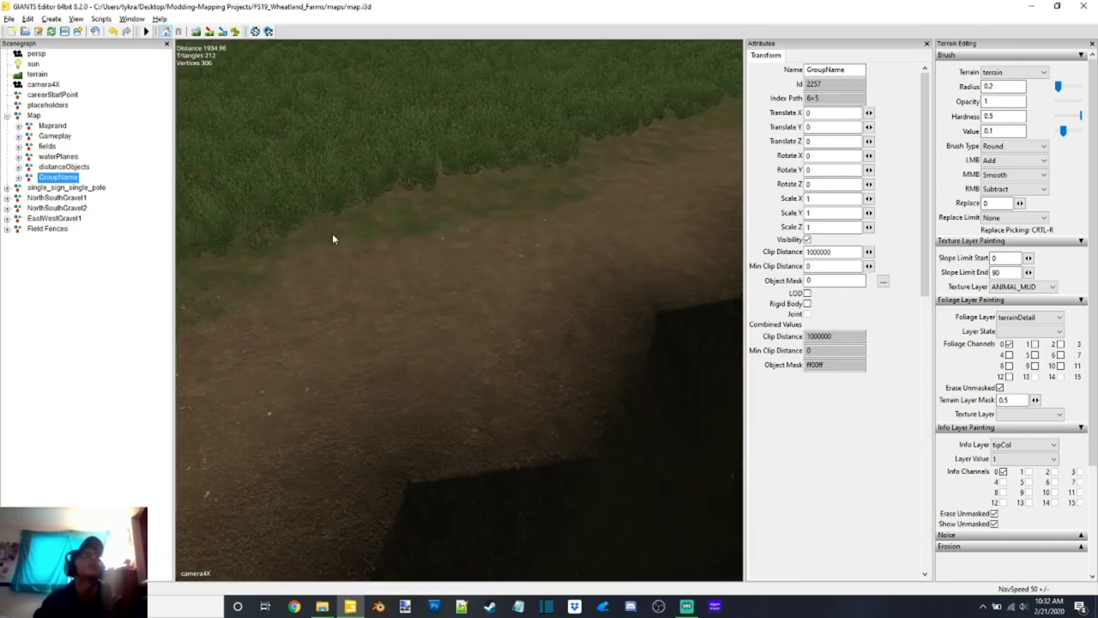
left_click(808, 240)
Step: Expand the waterPlanes group, make waterPlaneMain visible and look along the shoreline
double_click(57, 160)
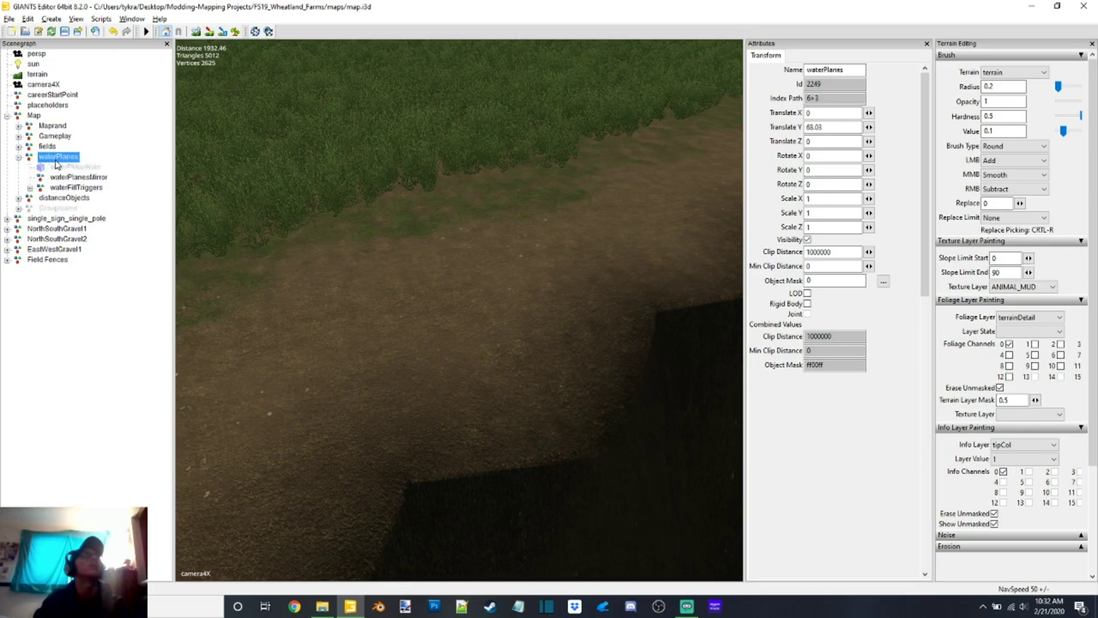
left_click(66, 167)
left_click(807, 239)
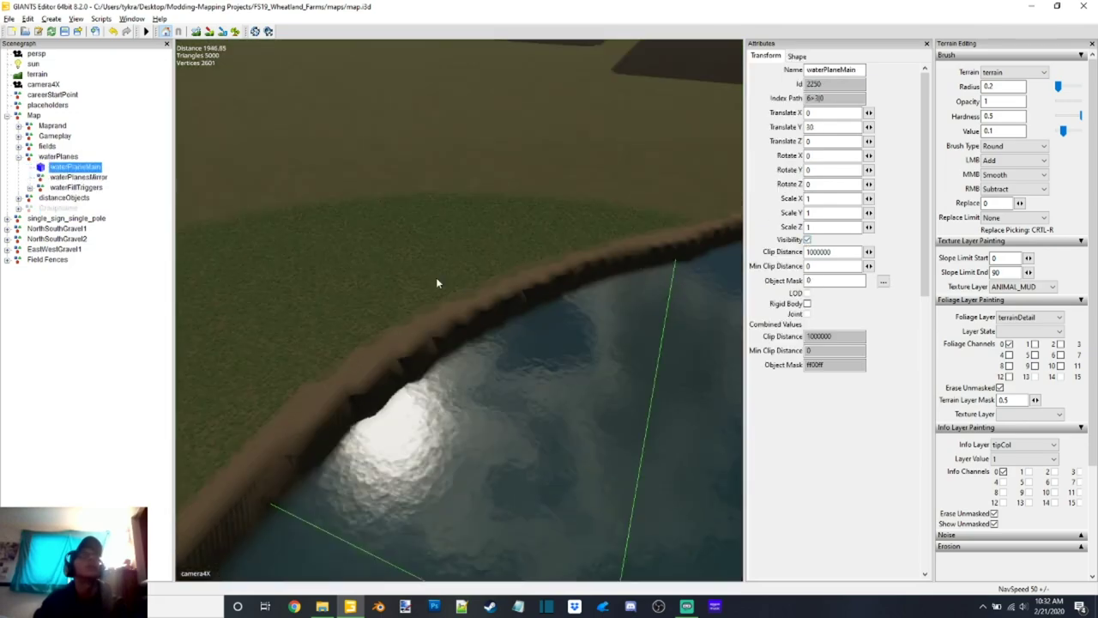
scroll(436, 277, "up", 3)
middle_click_drag(583, 269, 620, 300)
Step: Collapse the Map group, clear the selection and close the Attributes and Scenegraph windows
left_click(123, 164, "ctrl")
left_click(75, 158)
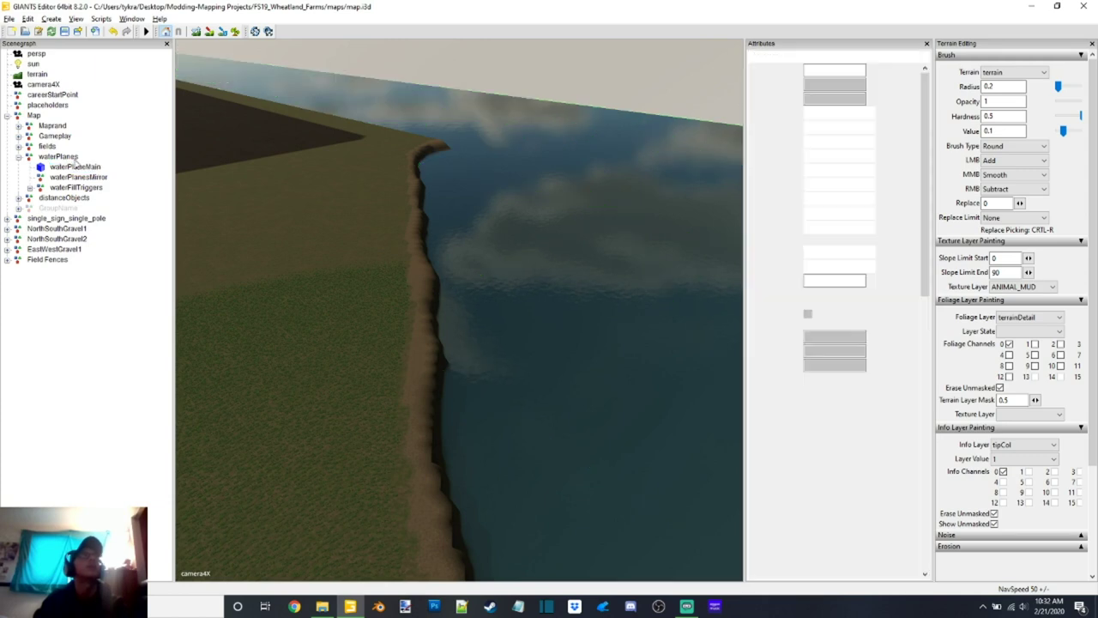
double_click(34, 115)
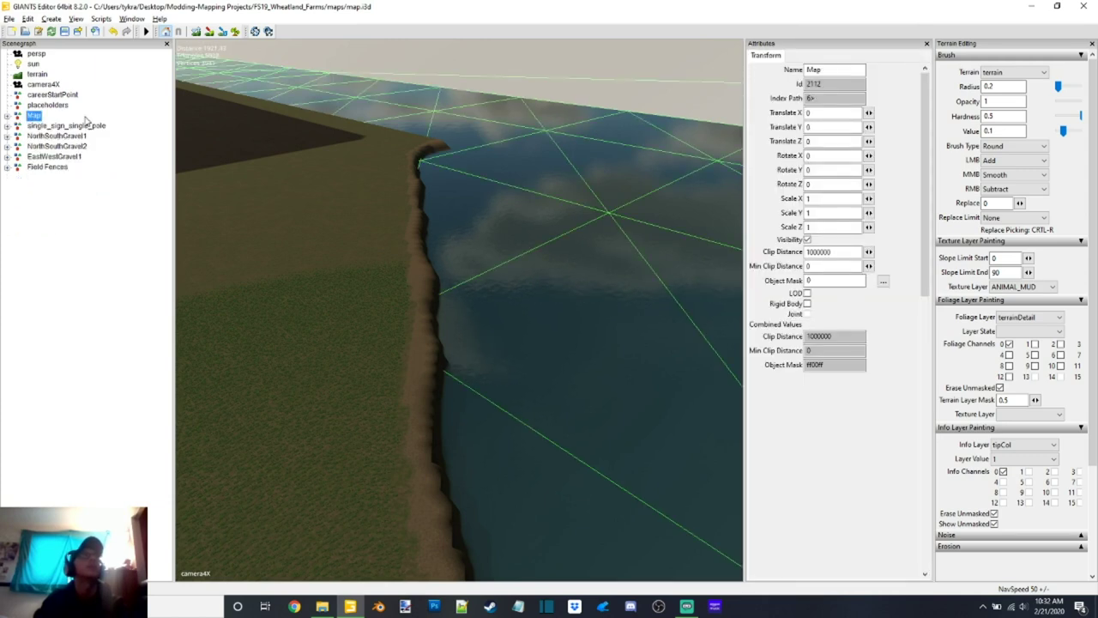
left_click(130, 114, "ctrl")
left_click(927, 44)
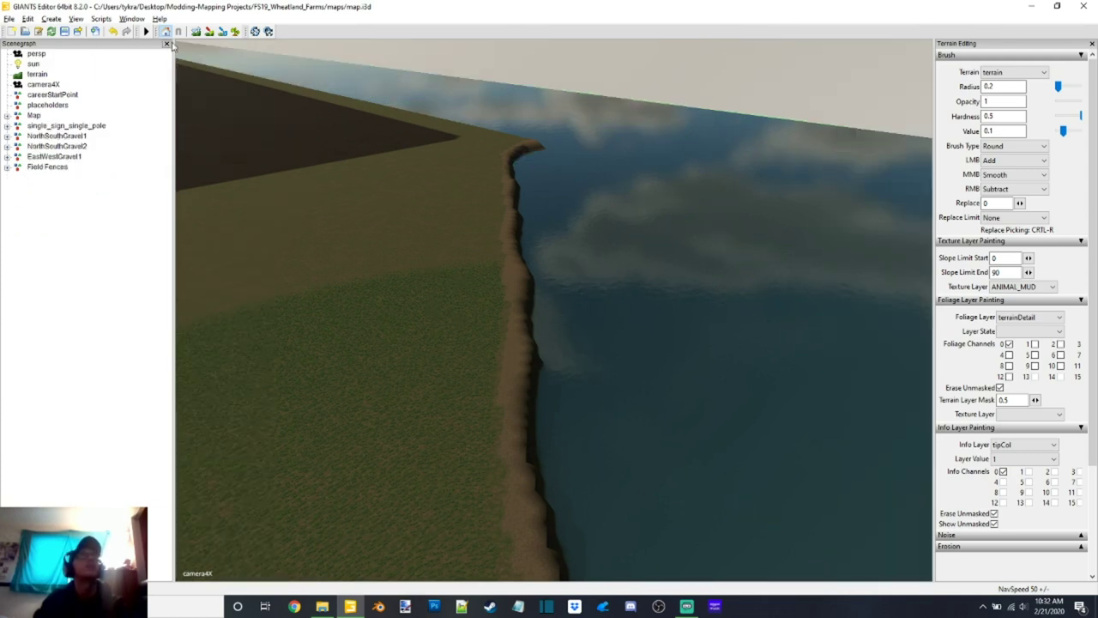
left_click(167, 42)
Step: Tour the field parcels along the coast and examine the fenced dirt entrance and crop edge of a field
middle_click_drag(482, 197, 452, 338)
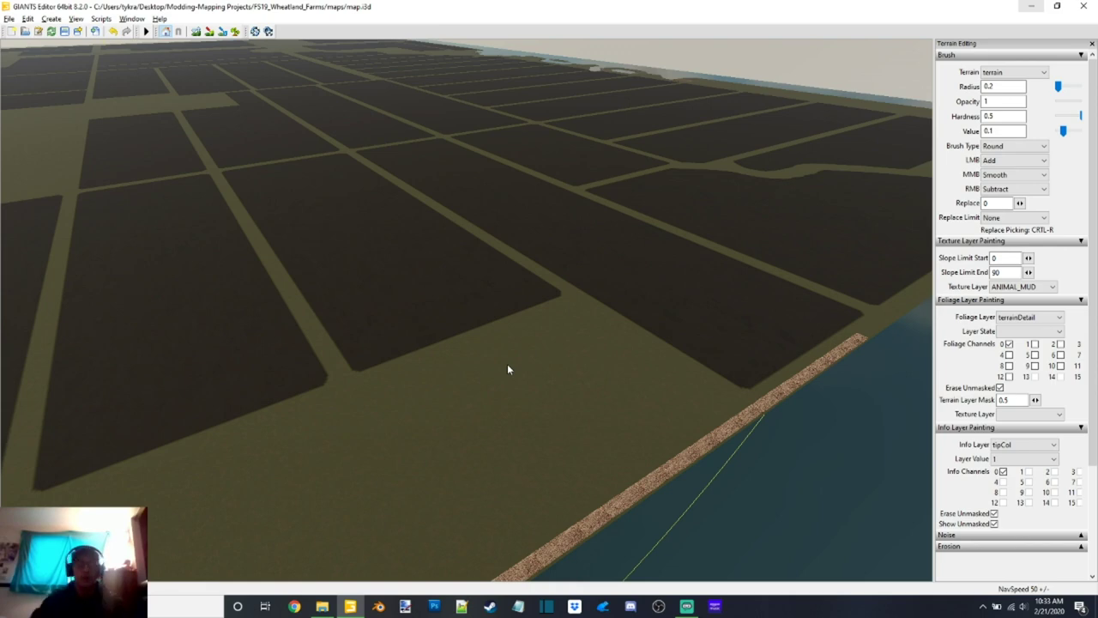
right_click_drag(678, 286, 490, 401)
right_click_drag(707, 365, 539, 352)
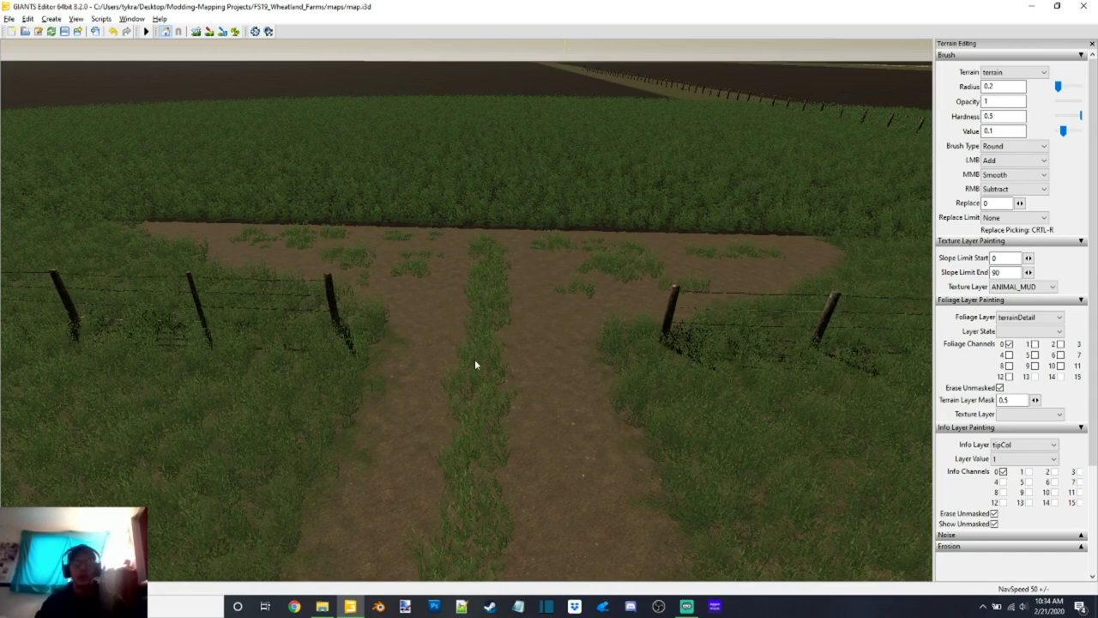
scroll(480, 359, "down", 10)
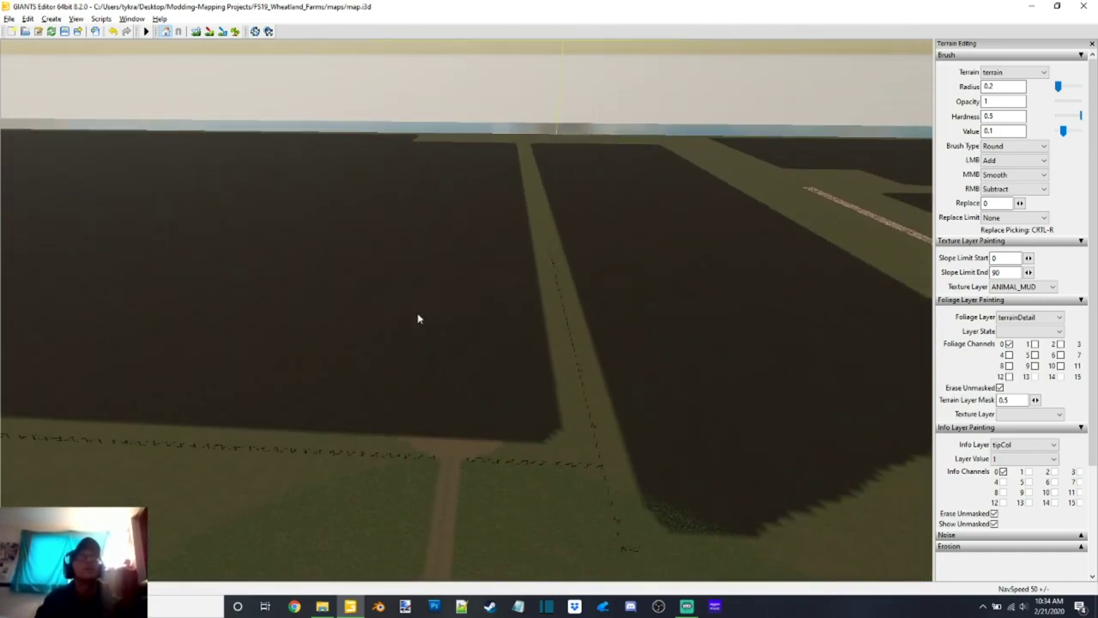
right_click_drag(418, 318, 473, 266)
scroll(466, 267, "up", 5)
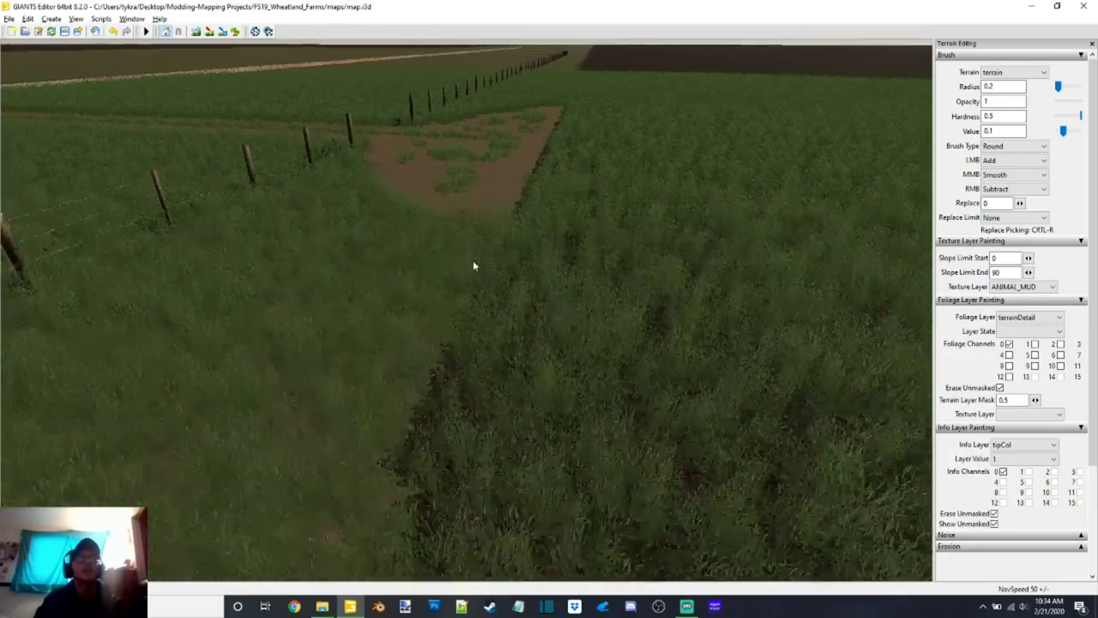
scroll(472, 264, "up", 6)
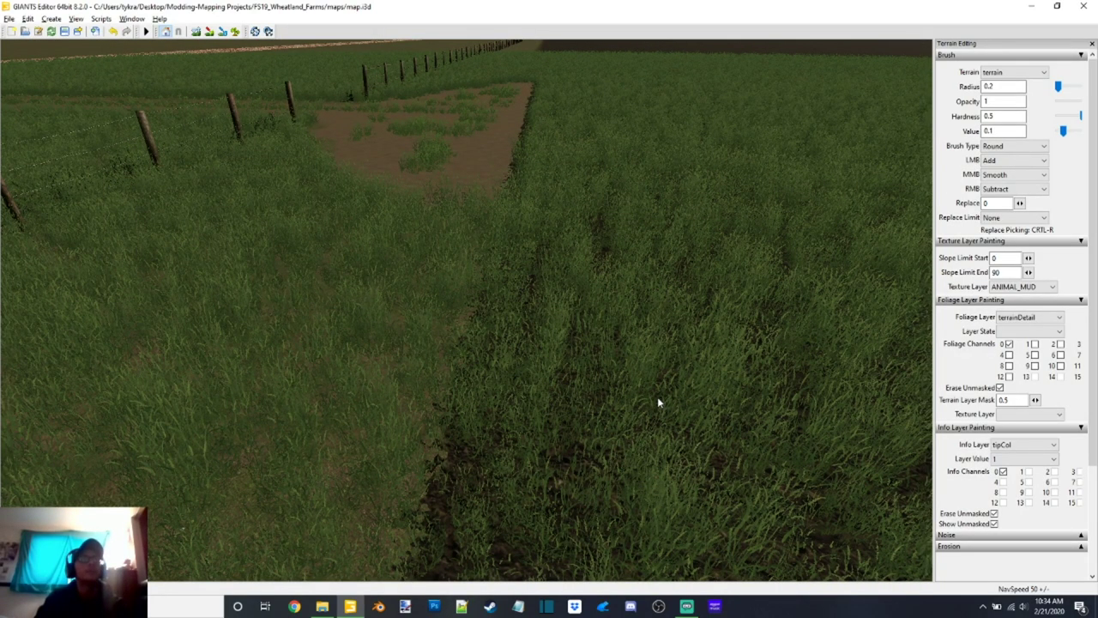
right_click_drag(671, 429, 697, 295)
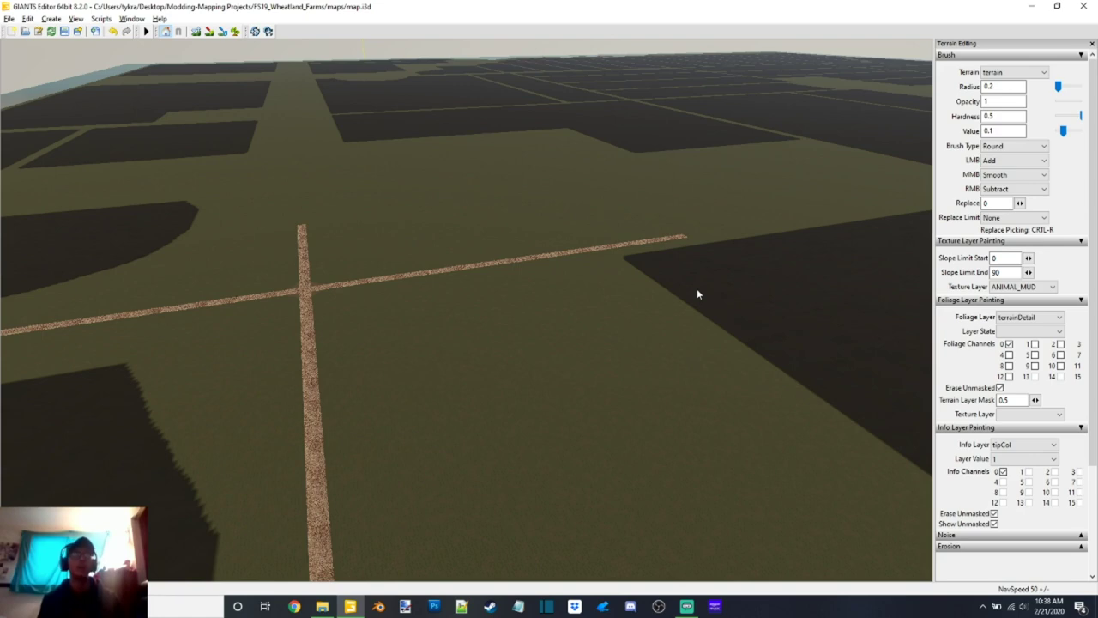
Step: Examine the fence lines, the fence corner and the dirt field approach beside the gravel road
right_click_drag(519, 341, 512, 284)
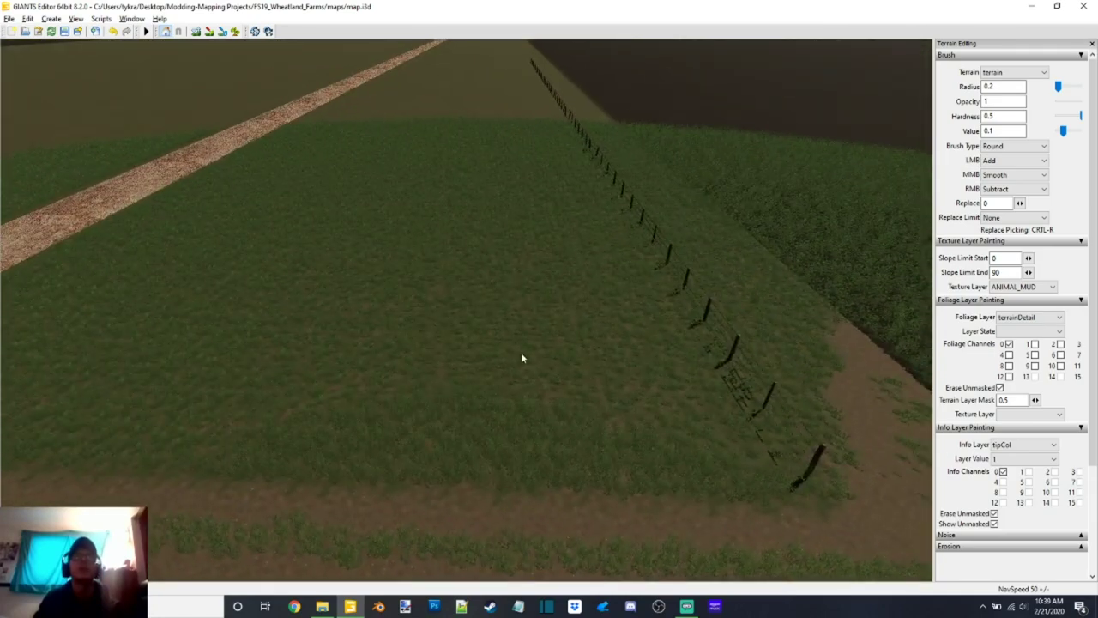
right_click_drag(399, 350, 465, 353)
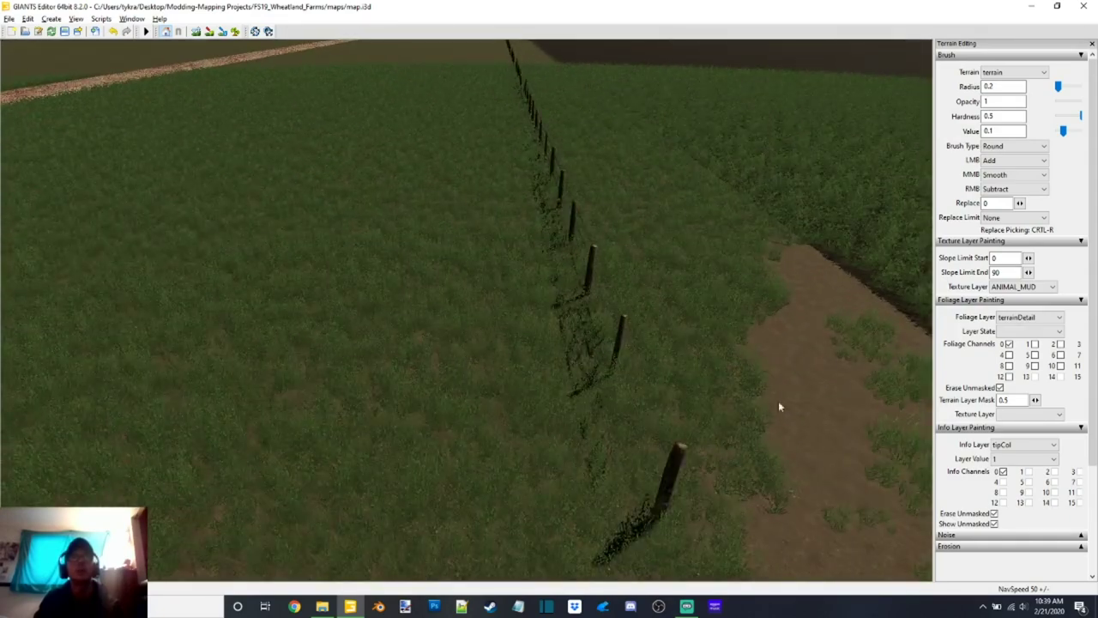
right_click_drag(471, 312, 630, 390)
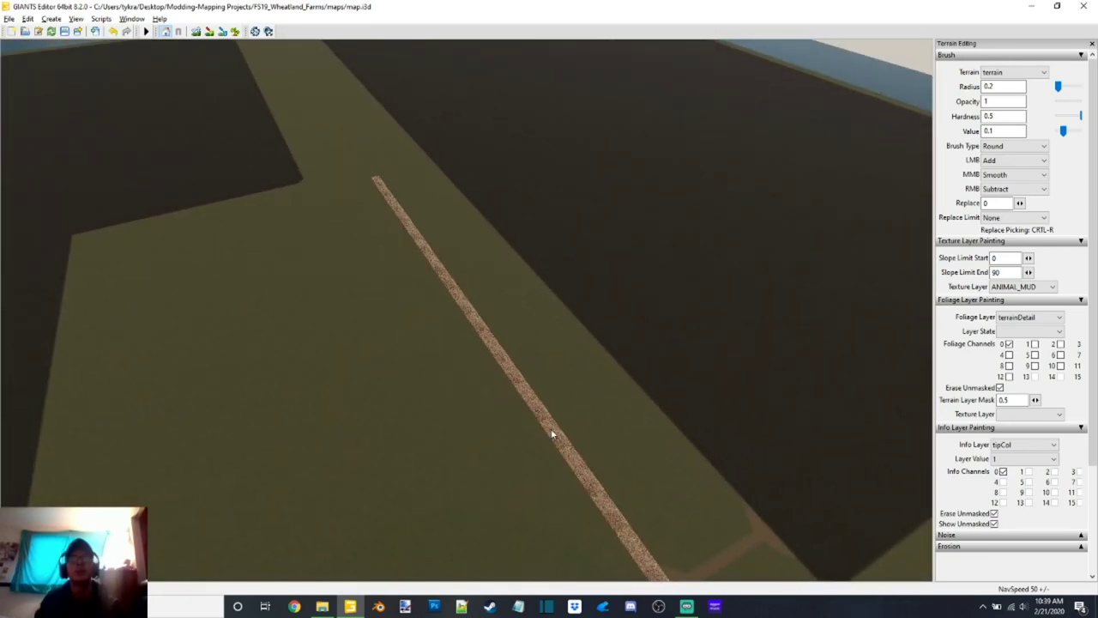
right_click_drag(464, 366, 540, 375)
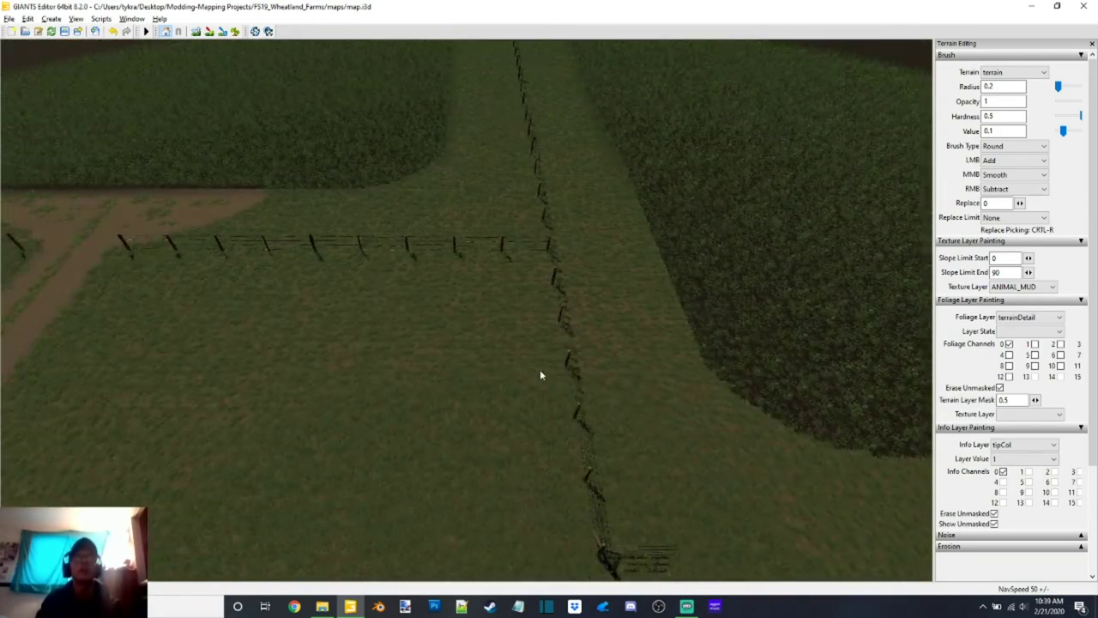
right_click_drag(321, 206, 545, 329)
right_click_drag(541, 275, 460, 252)
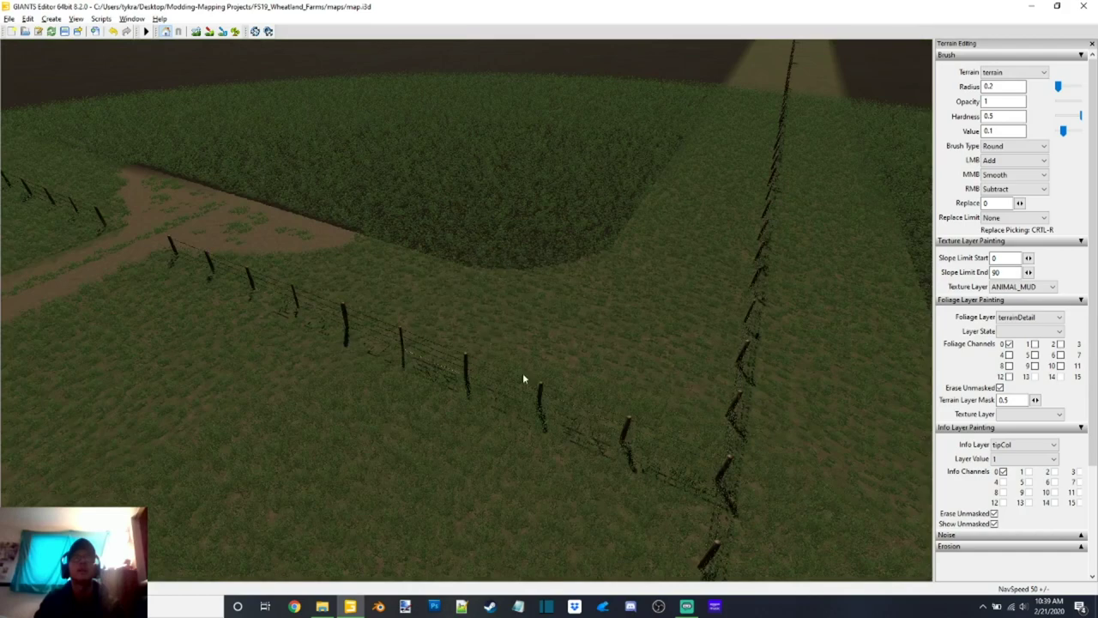
right_click_drag(524, 378, 654, 361)
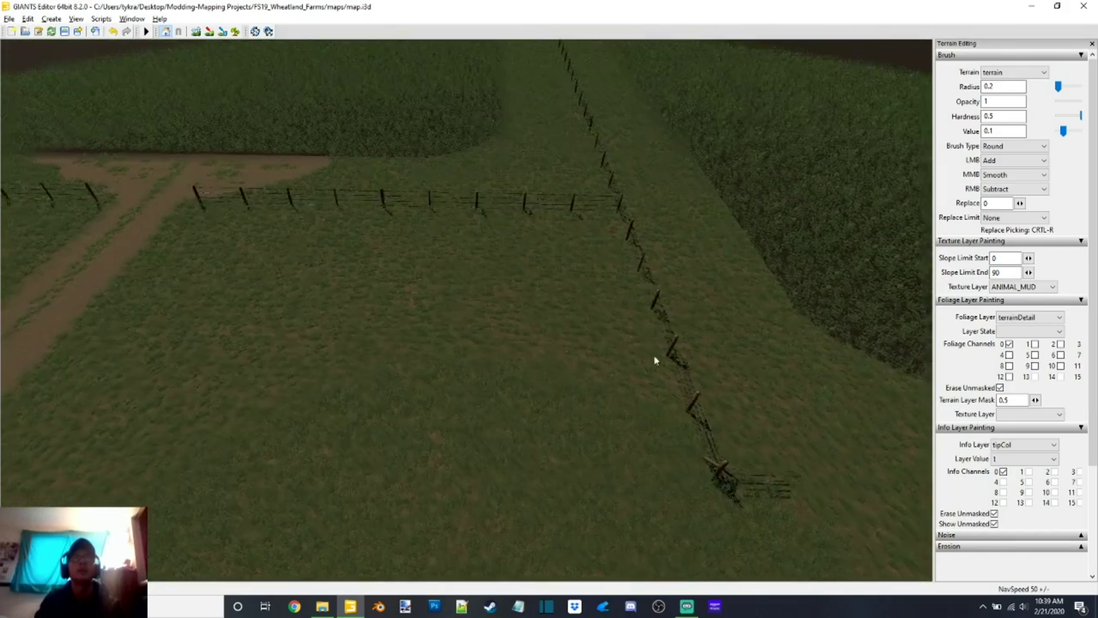
right_click_drag(717, 491, 690, 459)
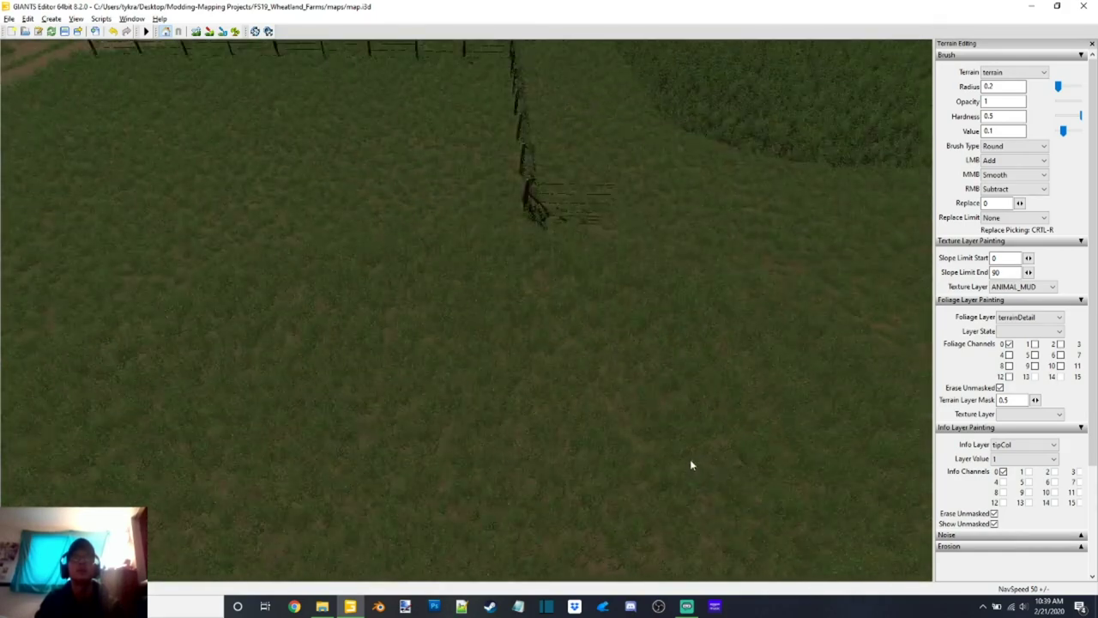
right_click_drag(510, 230, 481, 301)
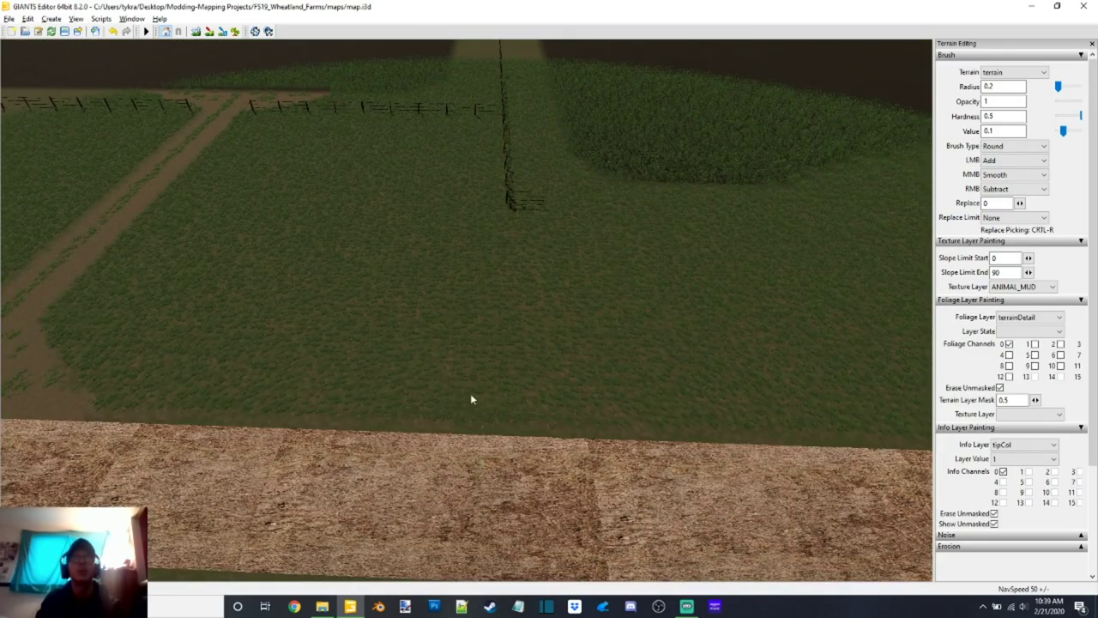
right_click_drag(554, 337, 738, 189)
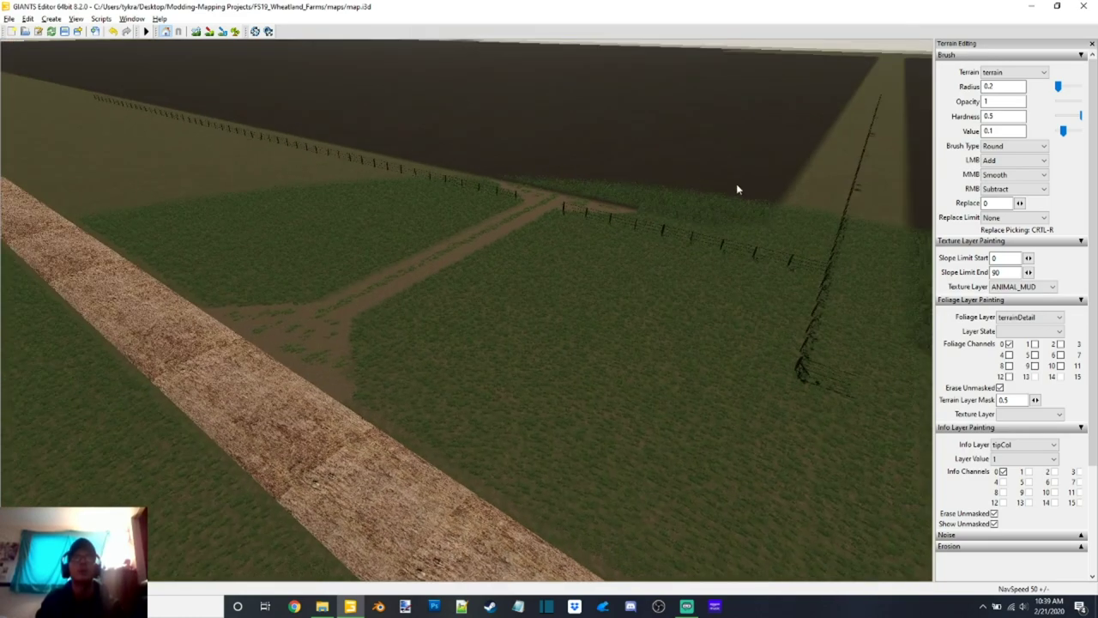
right_click_drag(454, 277, 529, 336)
right_click_drag(407, 323, 487, 324)
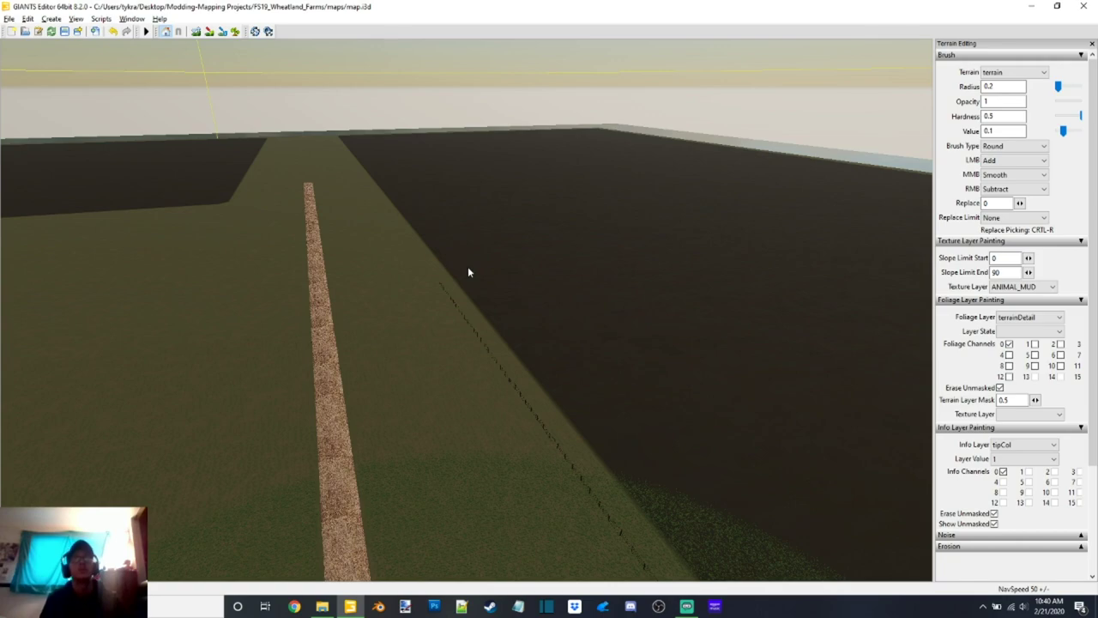
Step: Survey the overall field layout from above and inspect the open grass plot beside the gravel road
right_click_drag(468, 270, 634, 349)
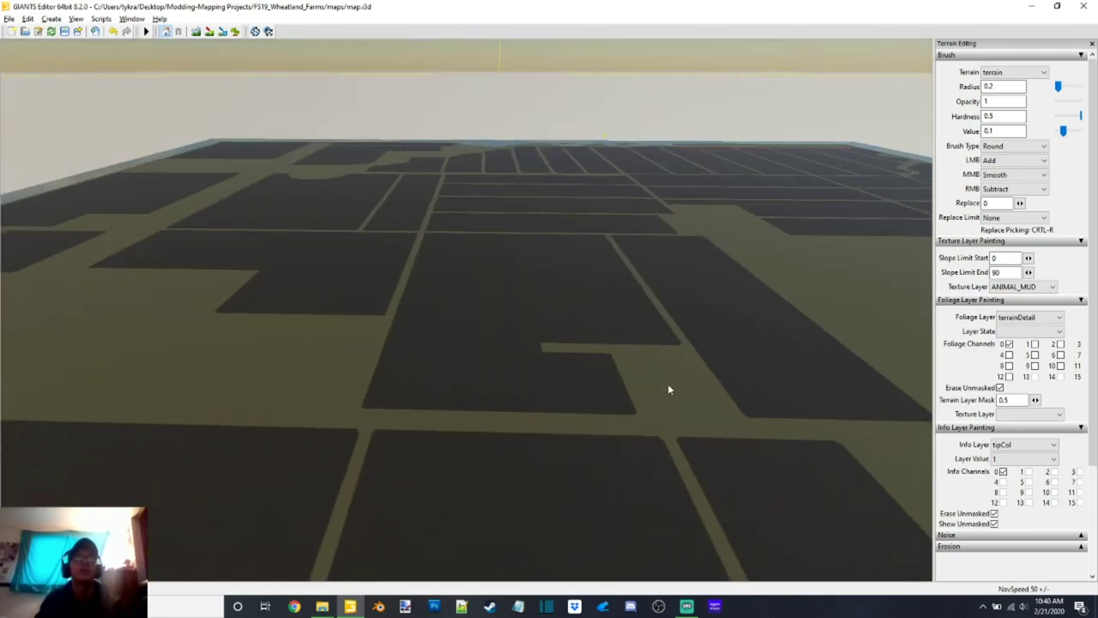
right_click_drag(537, 329, 805, 282)
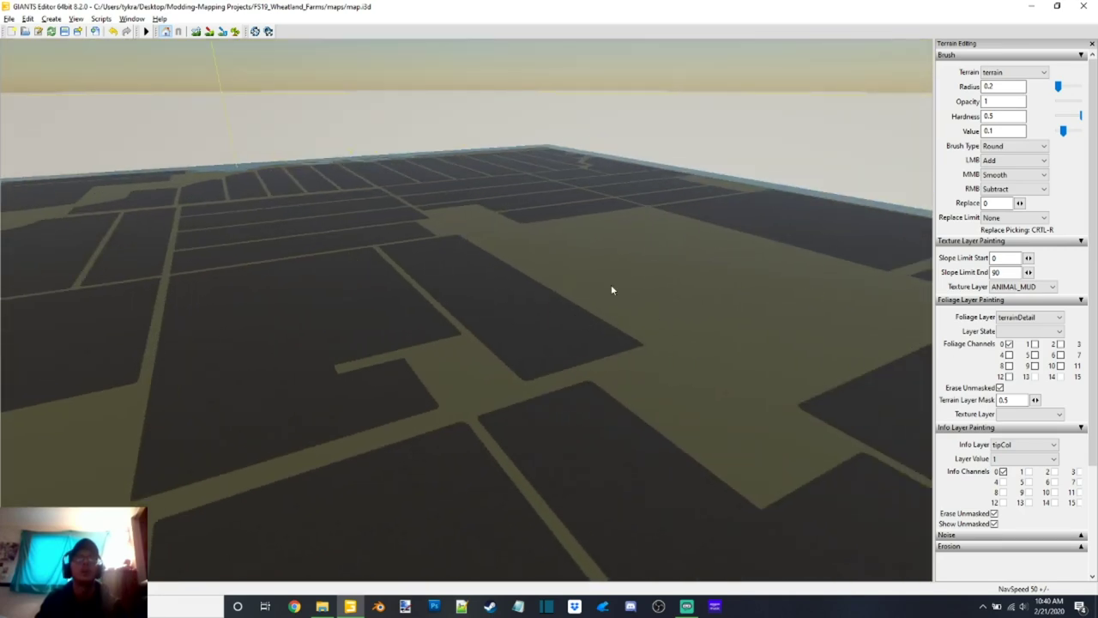
right_click_drag(611, 289, 567, 277)
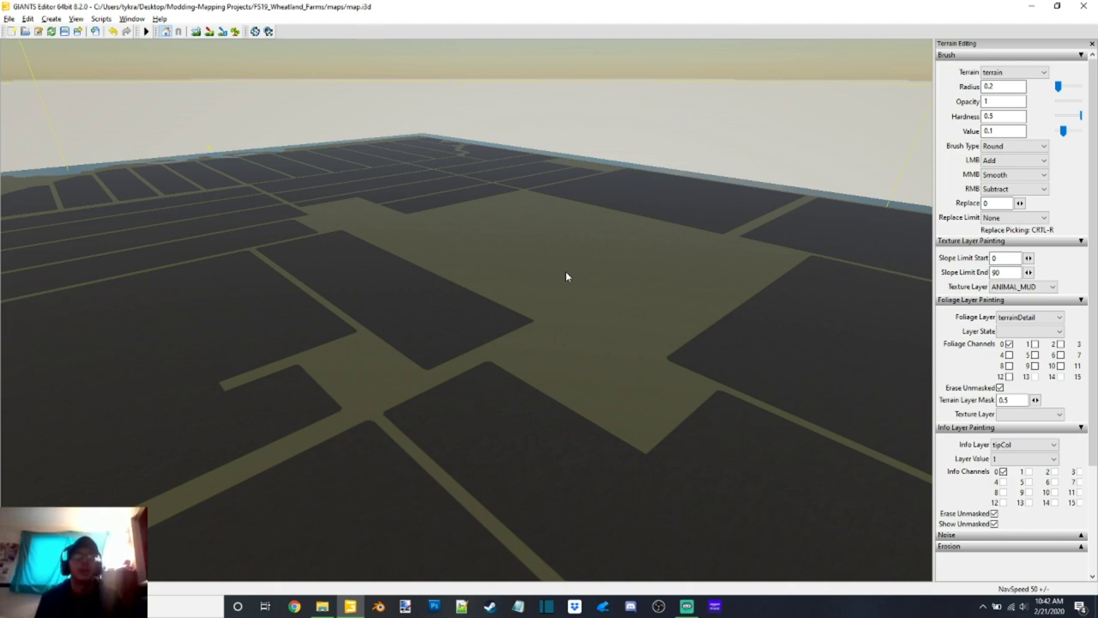
right_click_drag(544, 284, 508, 346)
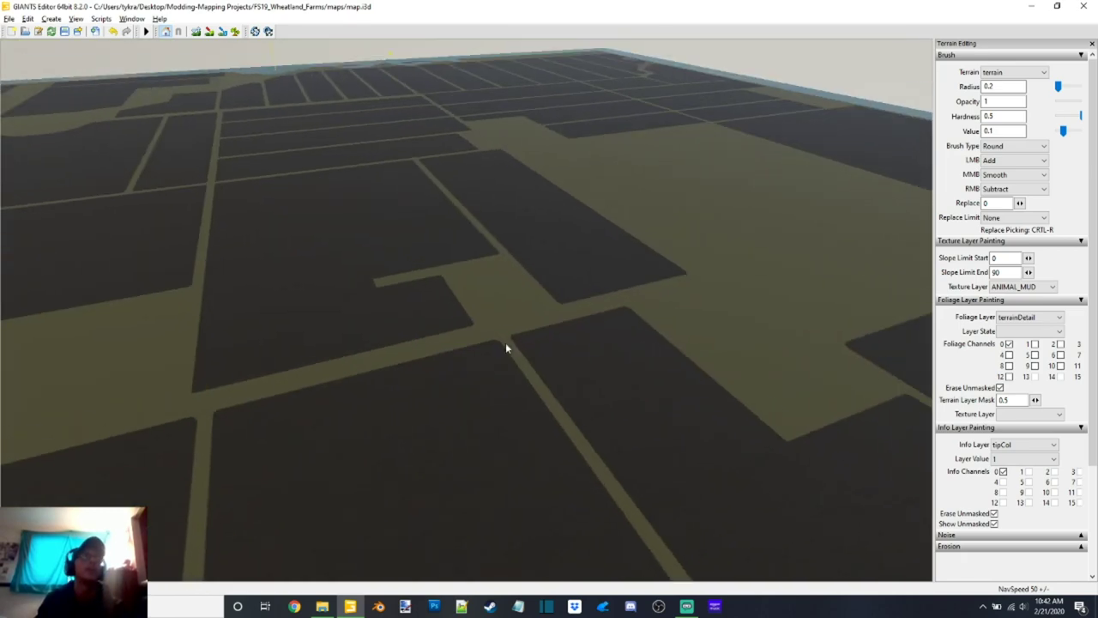
right_click_drag(708, 270, 551, 360)
key("w")
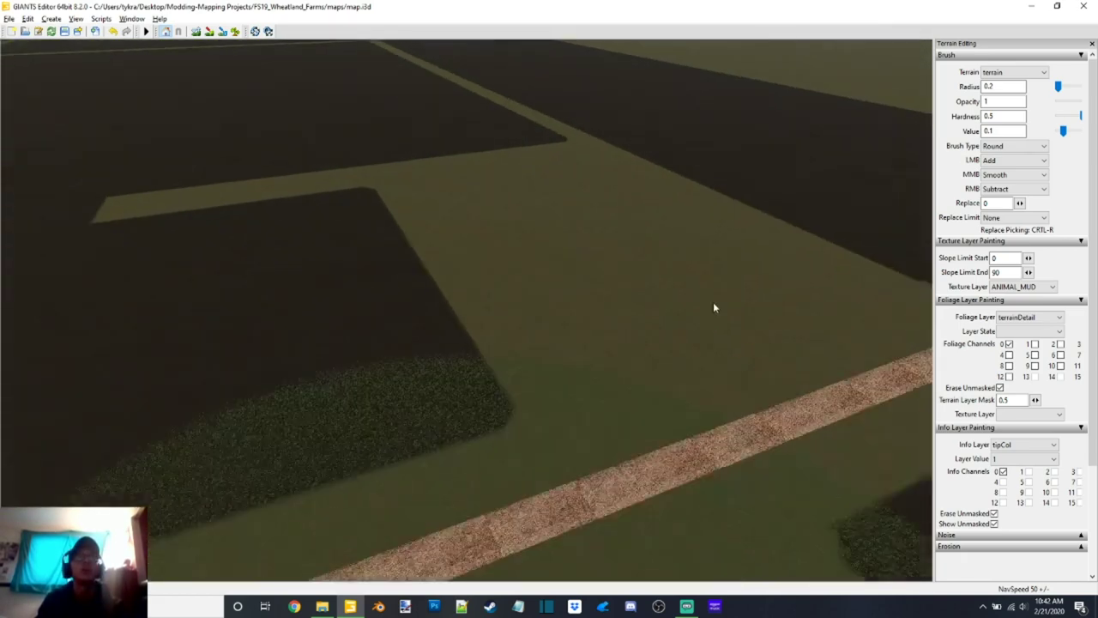
key("w")
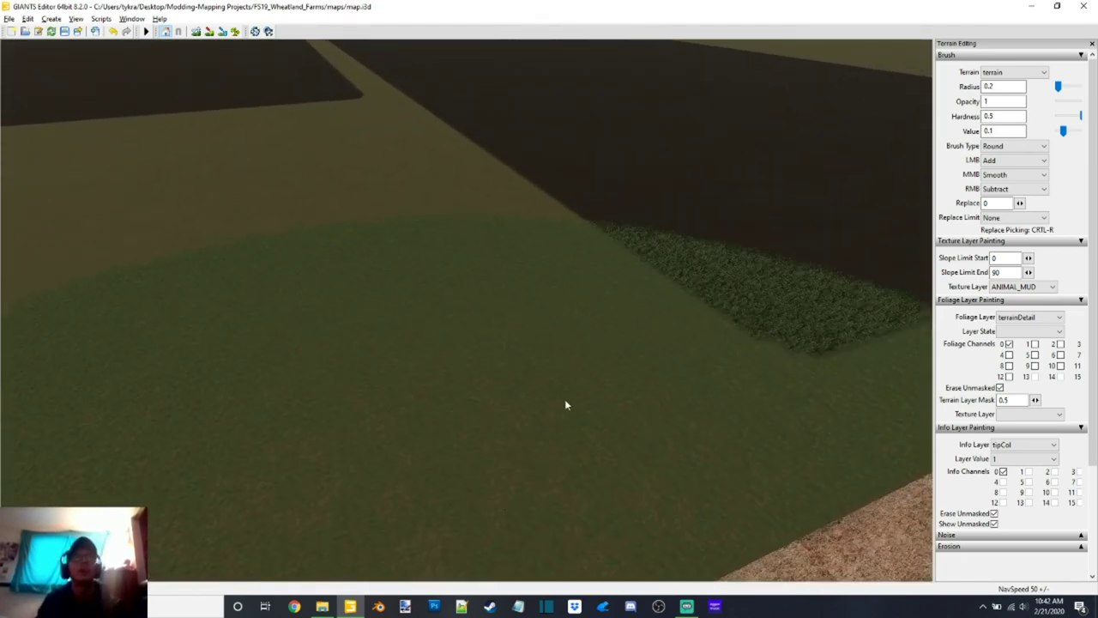
right_click_drag(597, 408, 490, 419)
right_click_drag(532, 366, 479, 379)
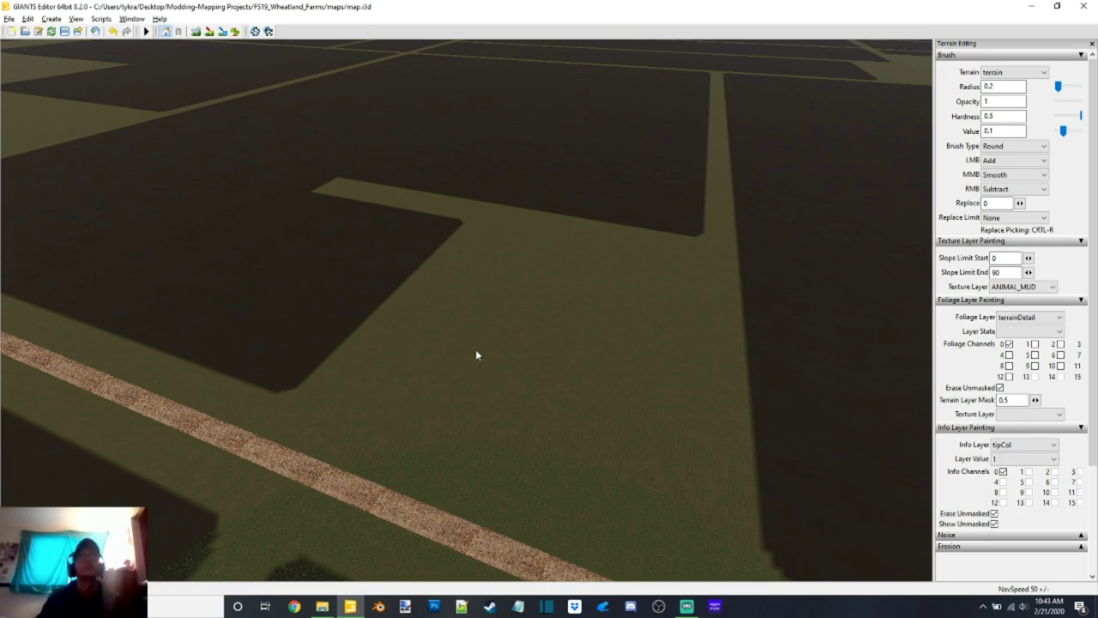
Step: Close the map without saving its changes and return to the Modding-Mapping Projects folder in File Explorer
left_click(1083, 6)
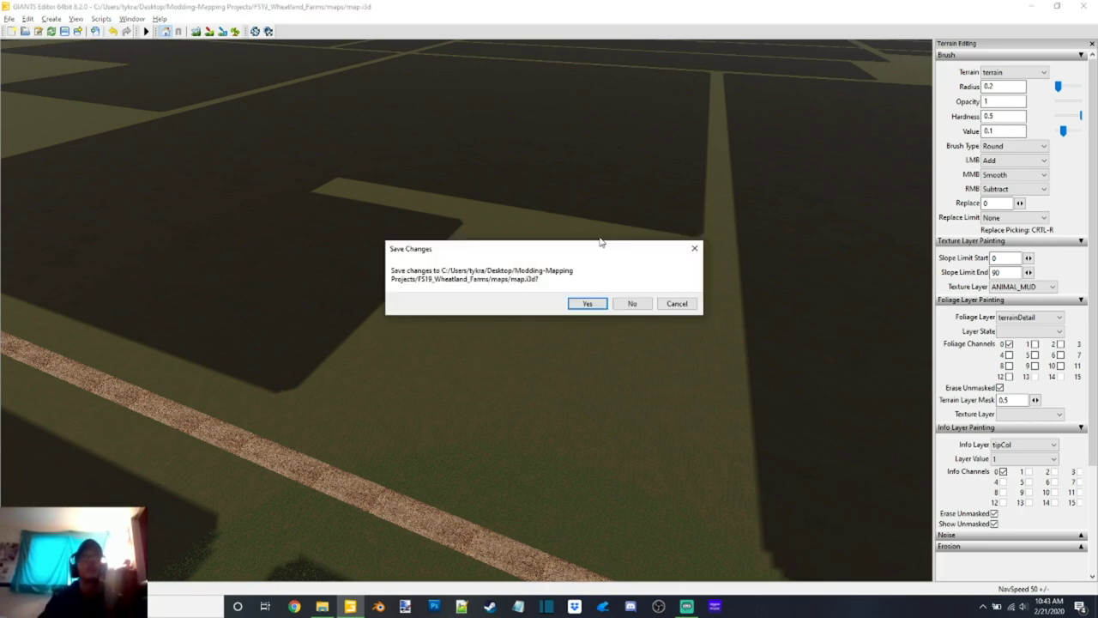
left_click(631, 304)
left_click(322, 606)
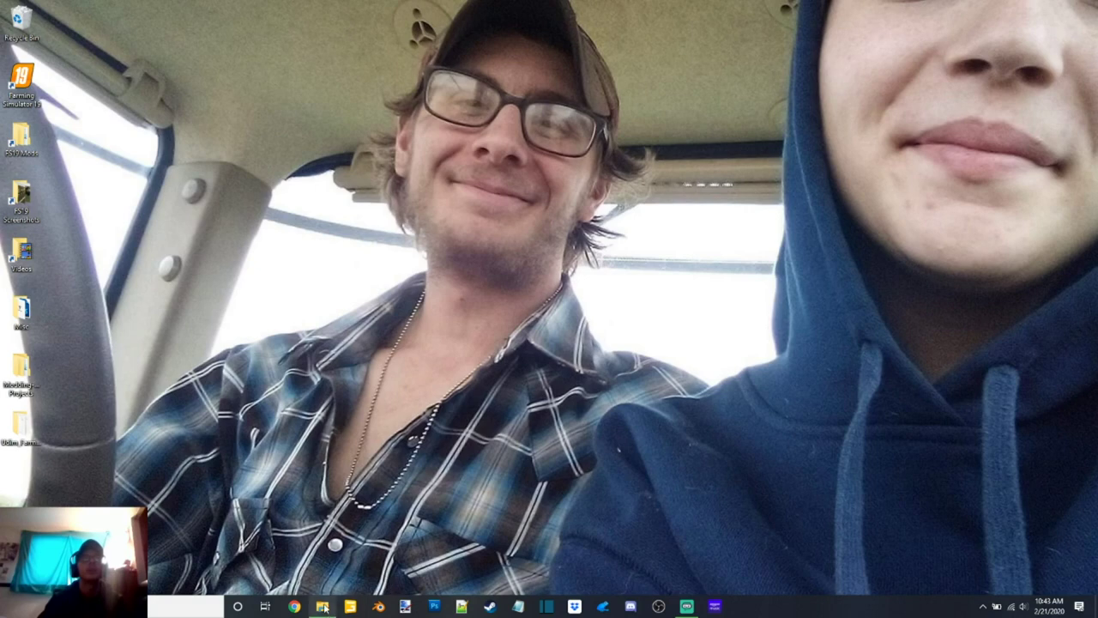
left_click(323, 606)
left_click(339, 270)
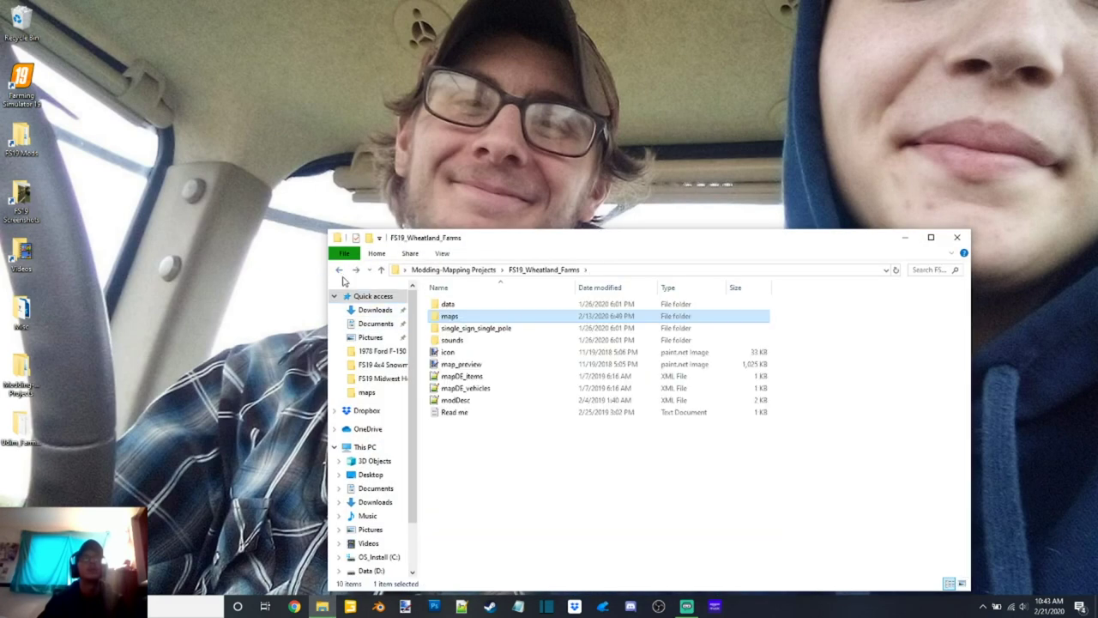
left_click(339, 270)
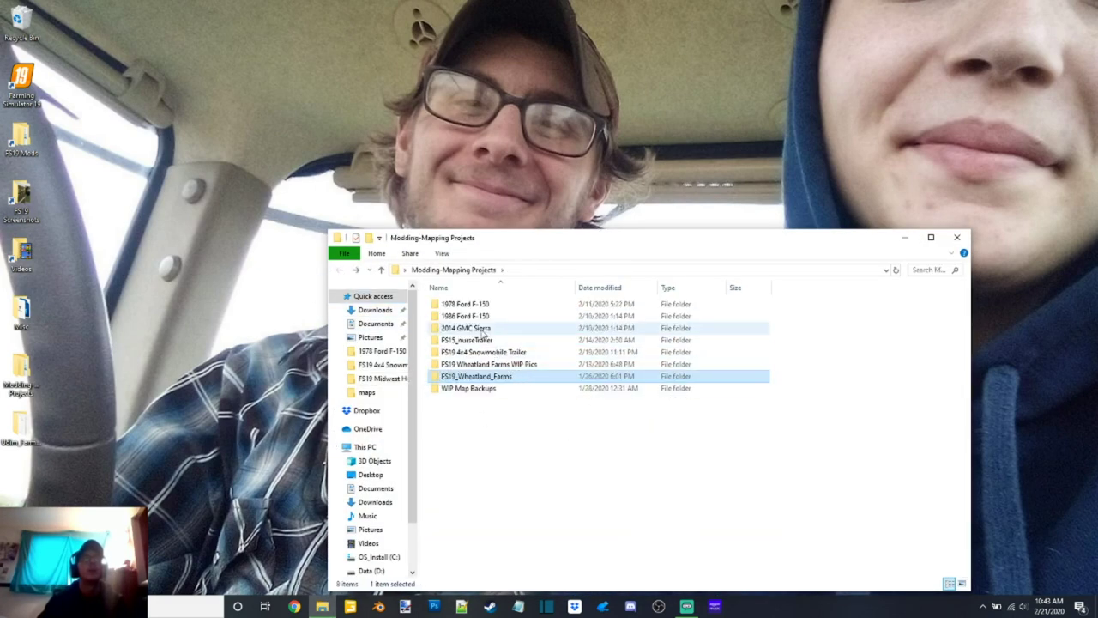
Step: Look through the 2014 GMC Sierra and 1986 Ford F-150 project folders and return to Modding-Mapping Projects
double_click(518, 328)
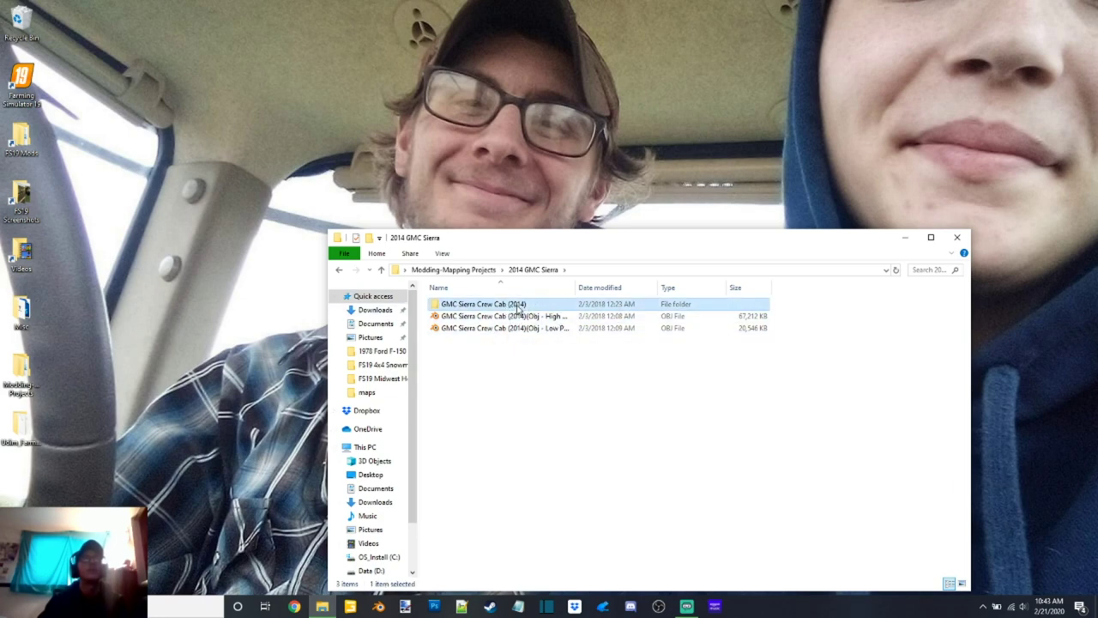
double_click(515, 304)
left_click(339, 270)
left_click(339, 270)
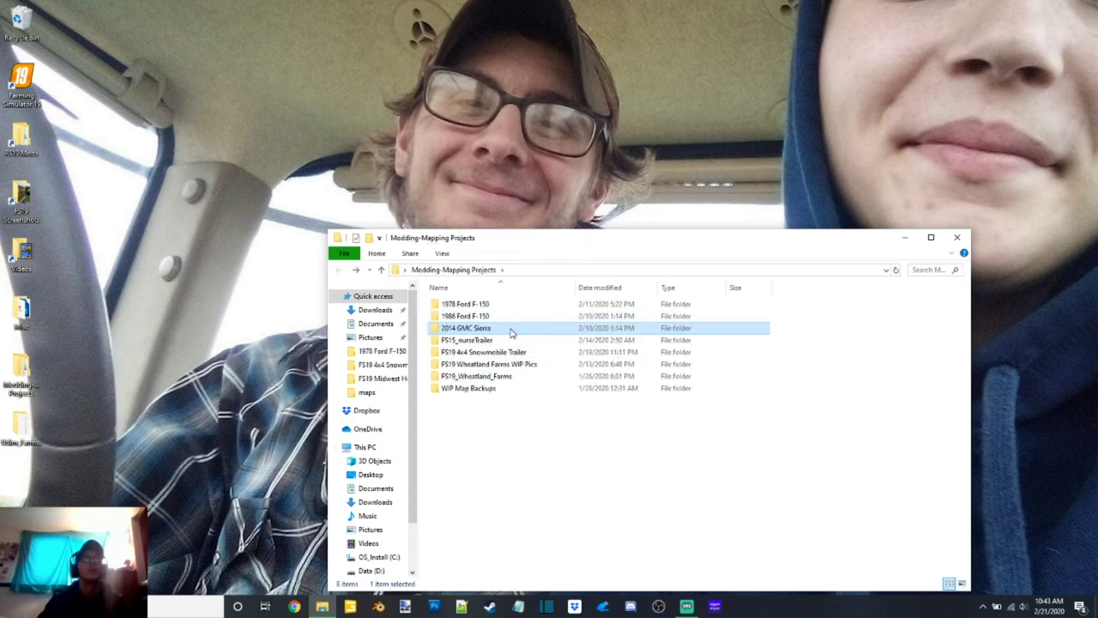
double_click(513, 317)
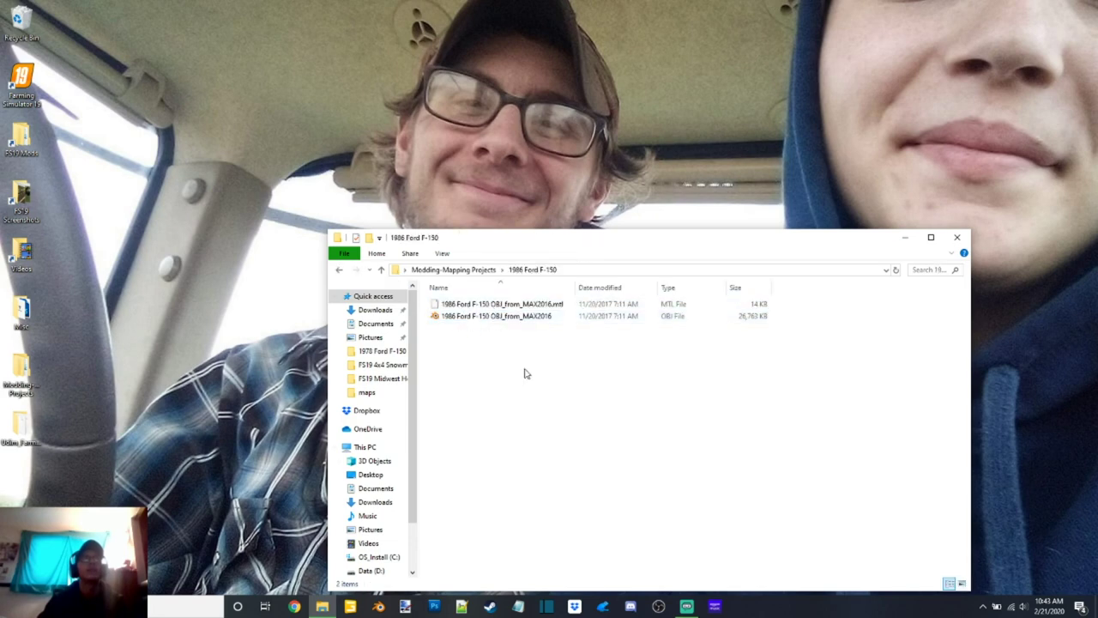
left_click(339, 271)
left_click(612, 427)
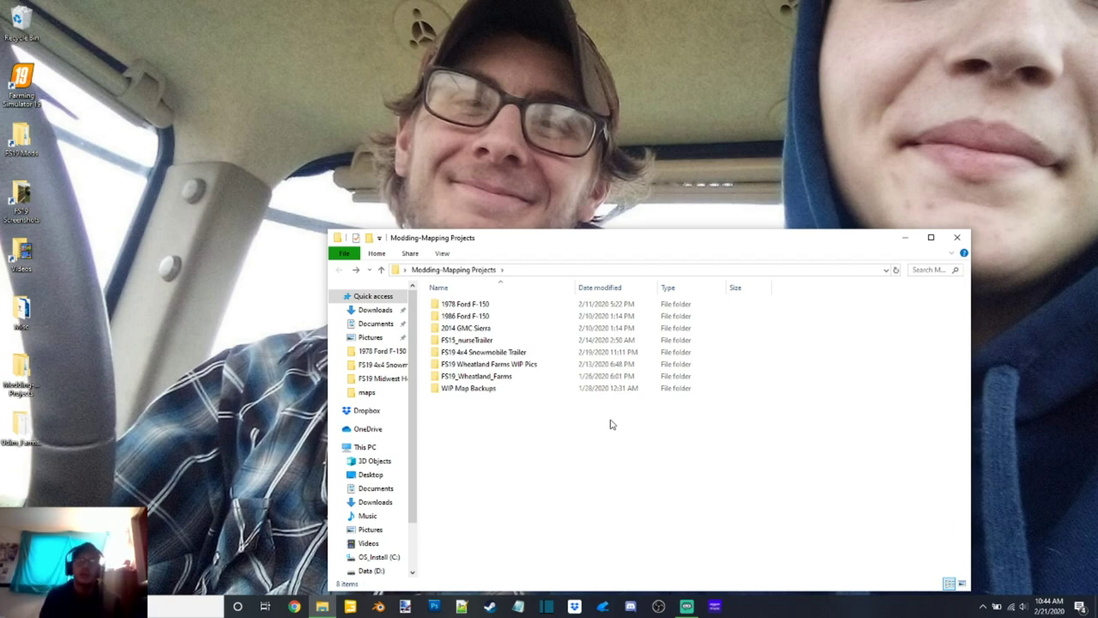
left_click(687, 606)
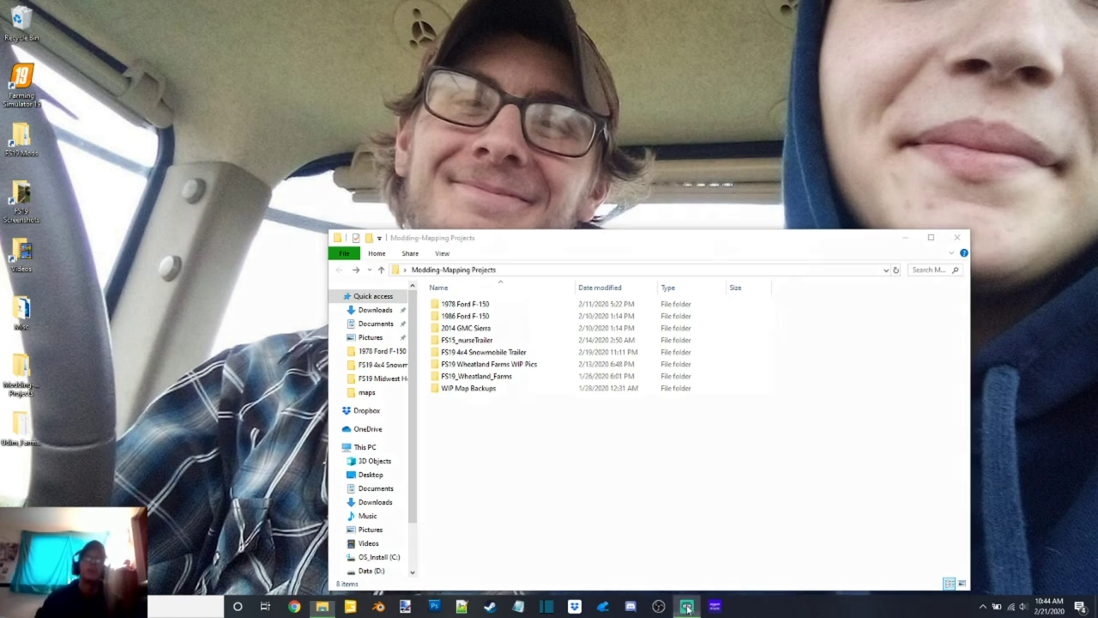